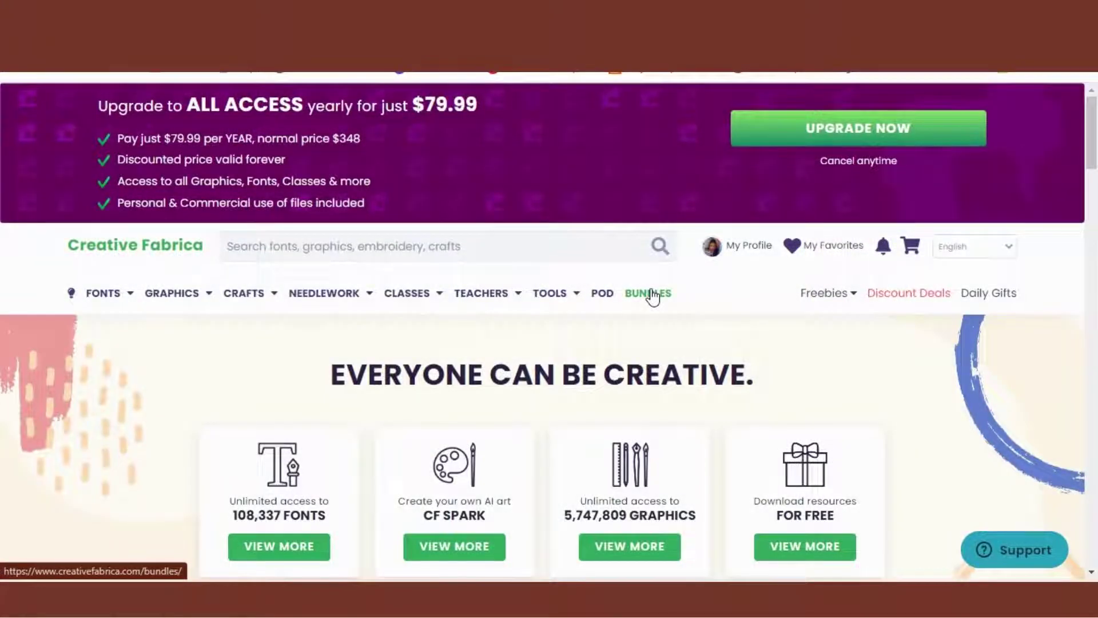
- Download The Best Collection Font Bundle zip from Creative Fabrica's Designer Bundles section
click(654, 295)
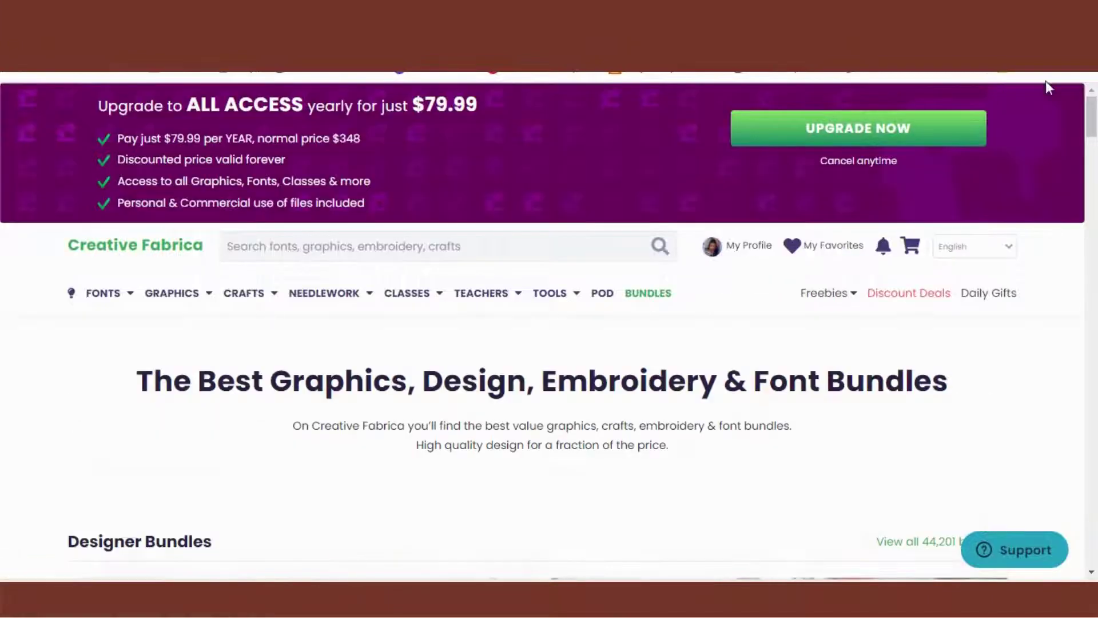
drag(1095, 121, 1095, 199)
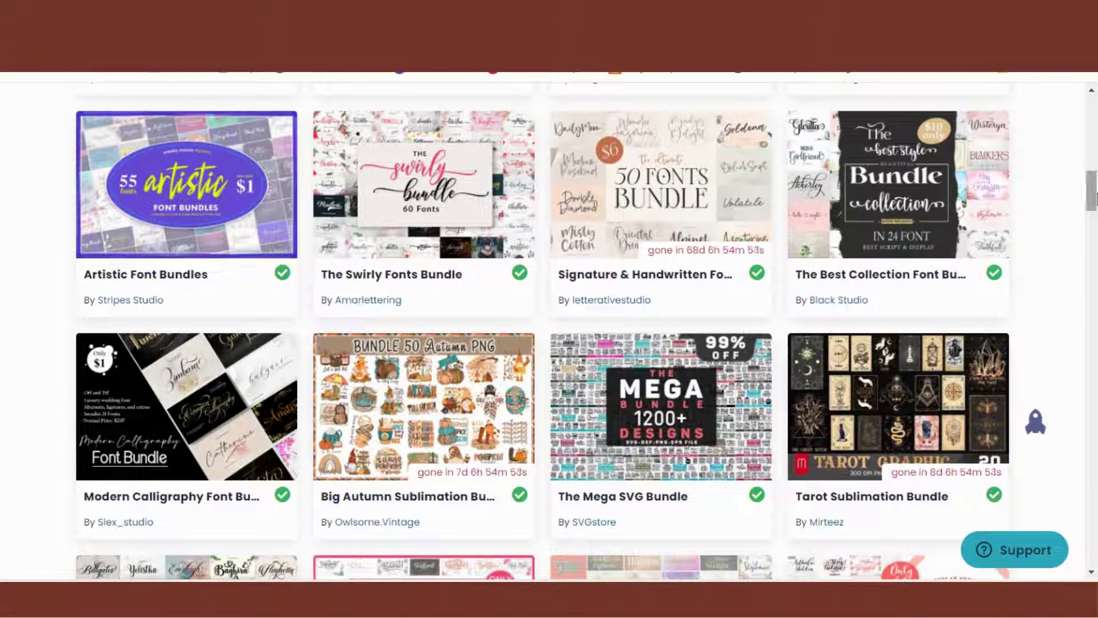
click(880, 197)
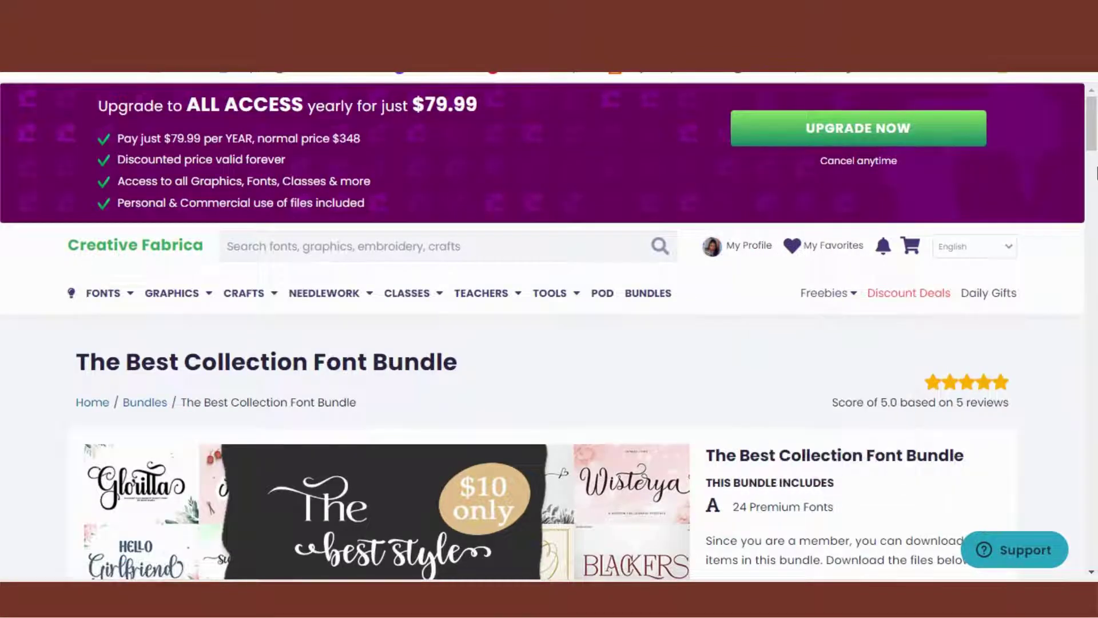
drag(1094, 144, 1094, 179)
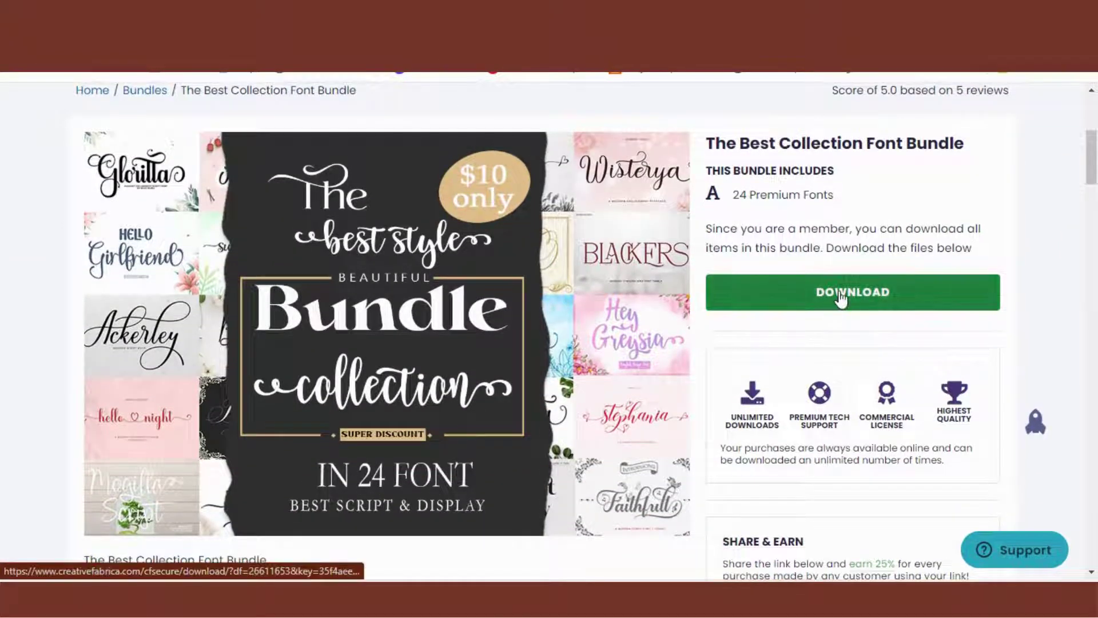
click(841, 297)
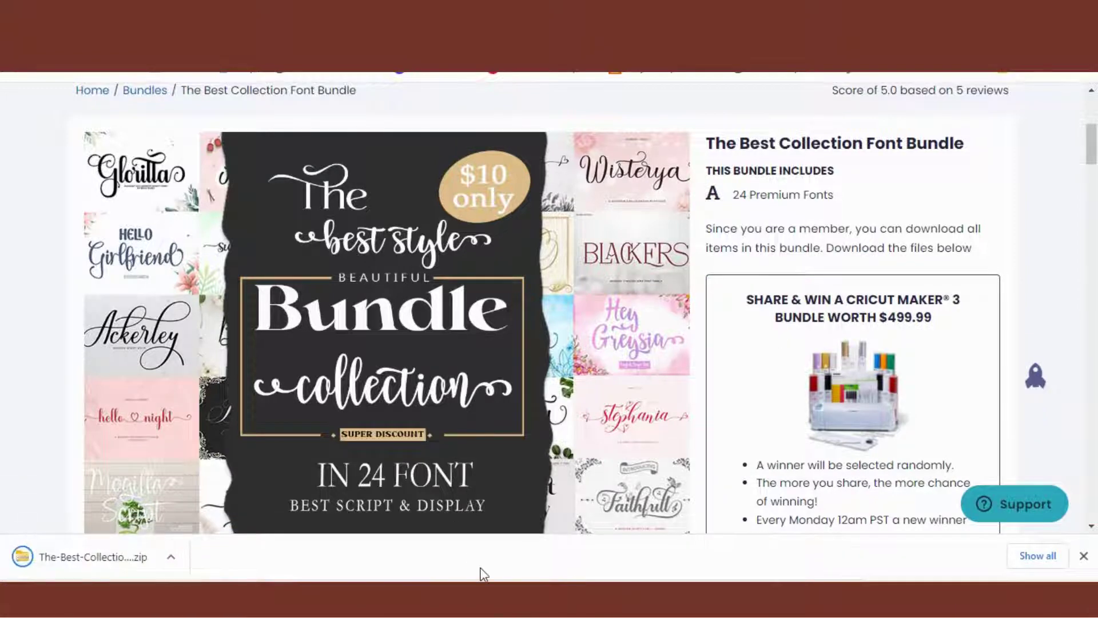
- Extract the bundle zip into Downloads and delete the original zip file
click(480, 616)
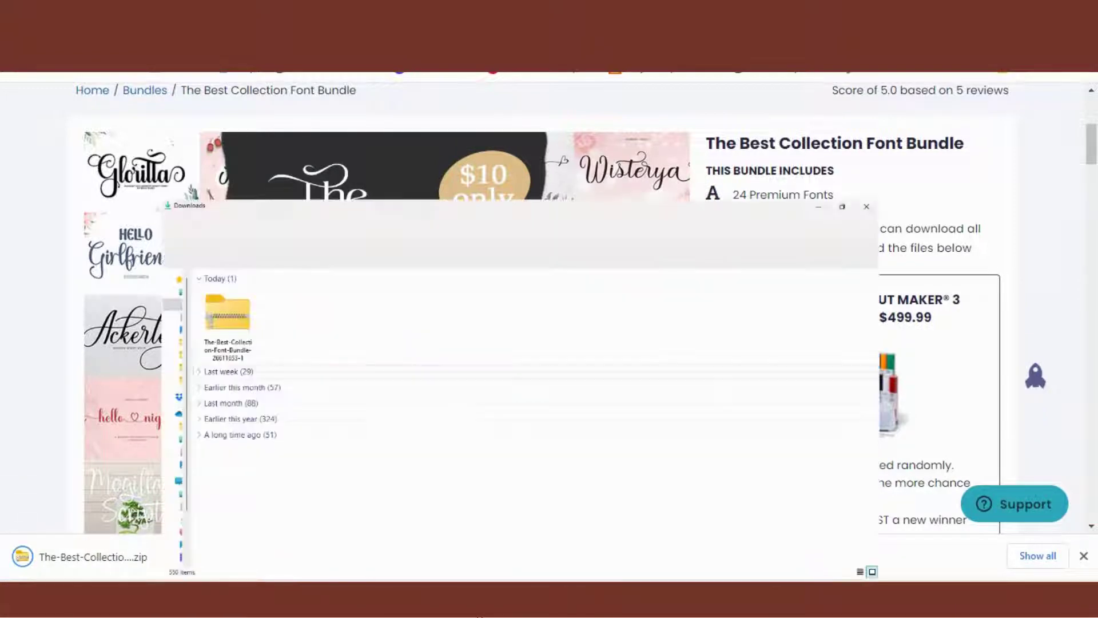
click(115, 199)
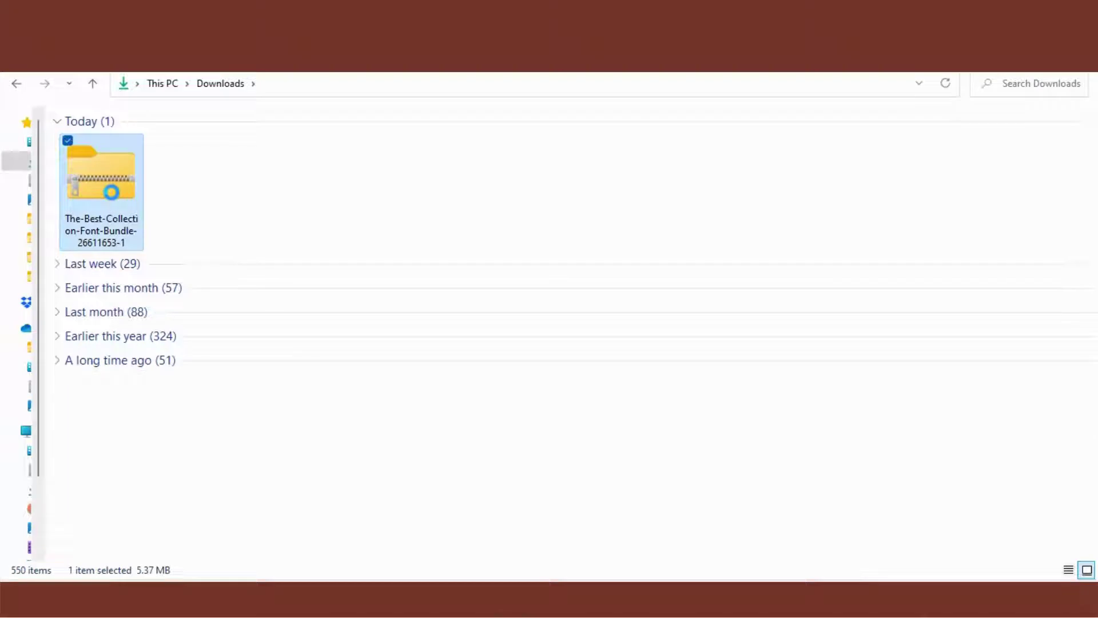
right_click(112, 194)
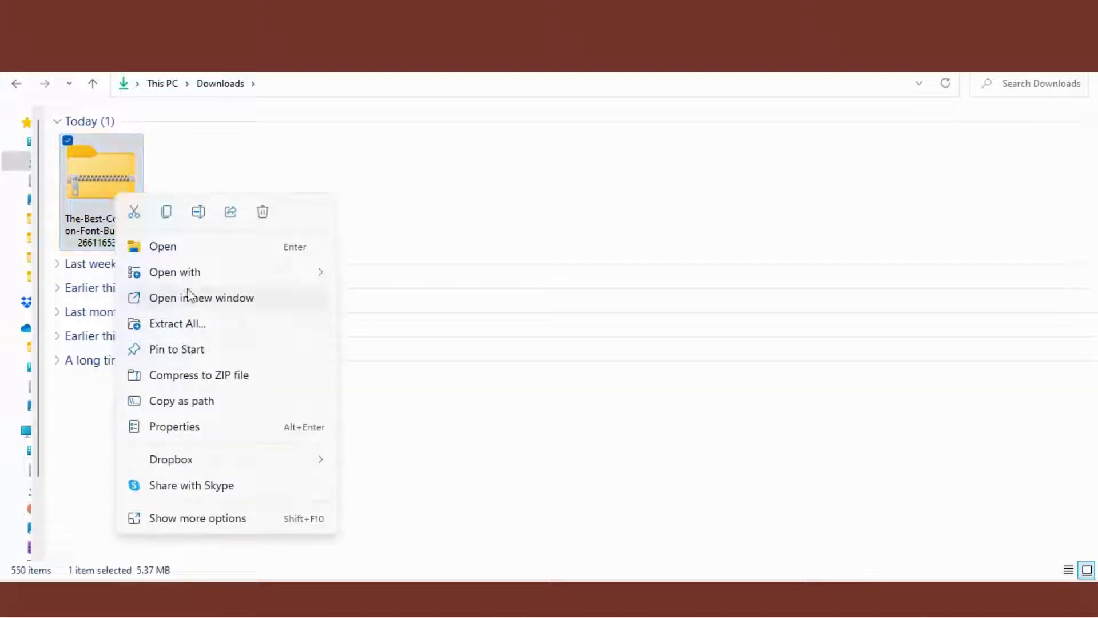
click(180, 327)
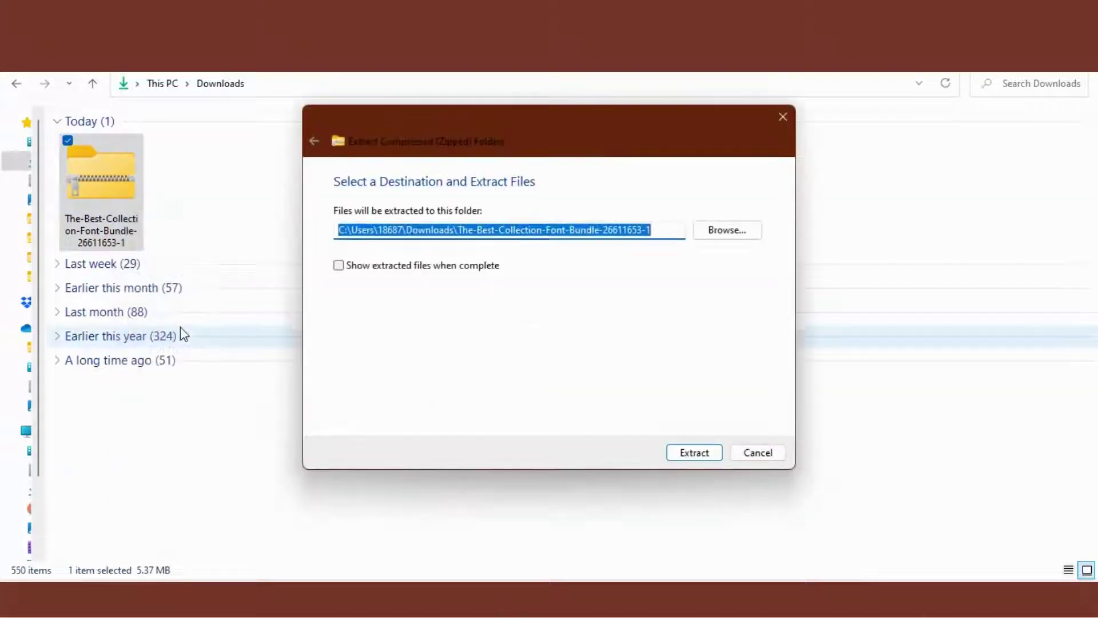
click(693, 453)
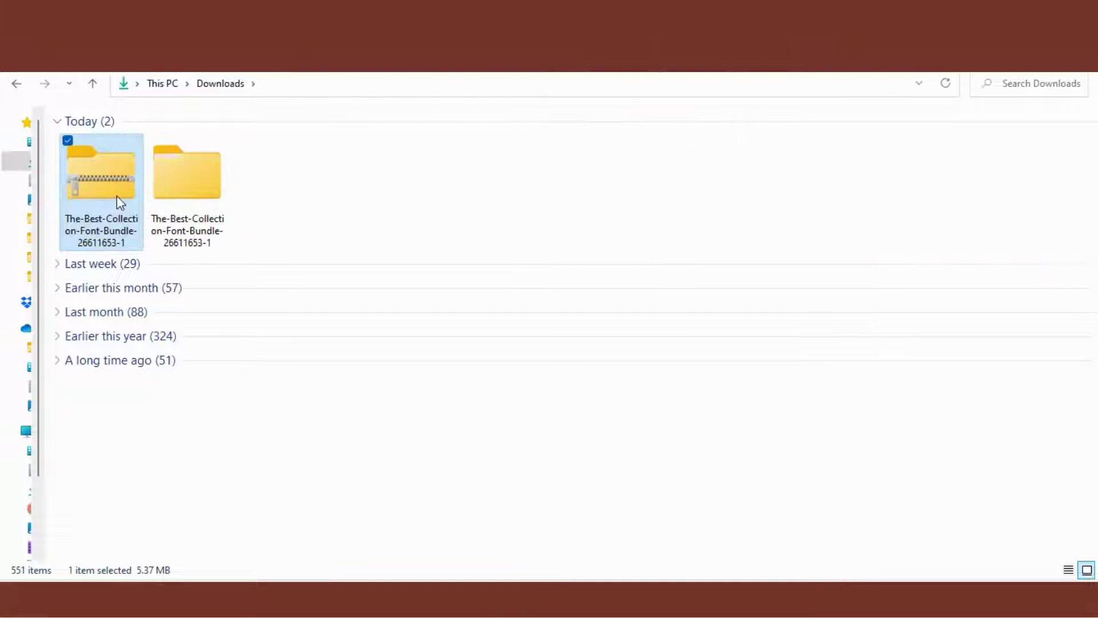
key(Delete)
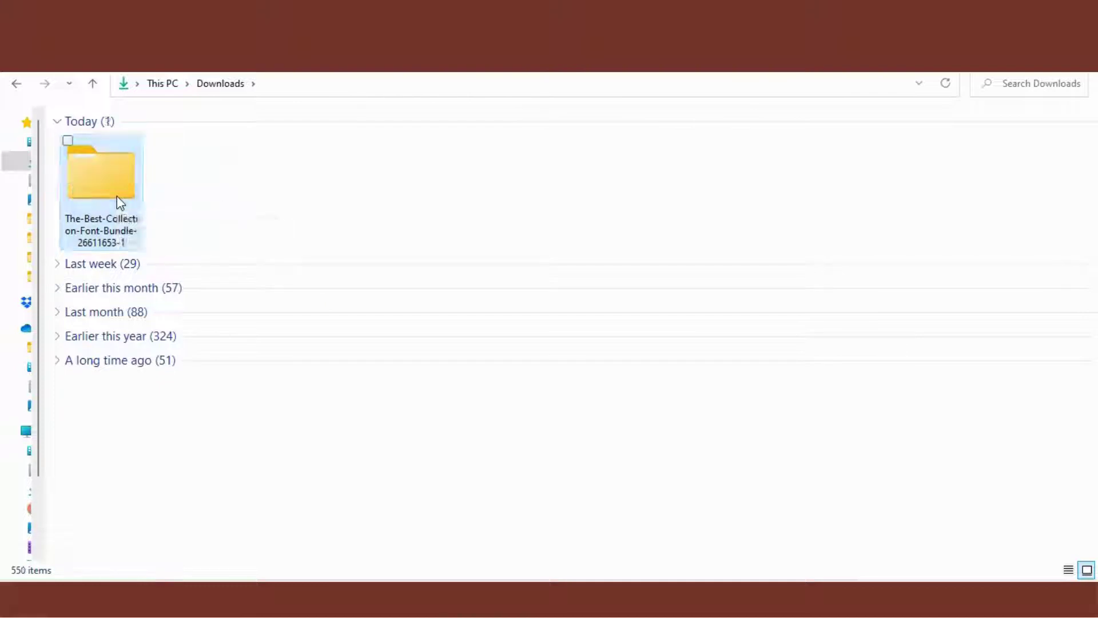
- Open the extracted bundle folder and install all 36 found 'otf' font files for all users
double_click(116, 196)
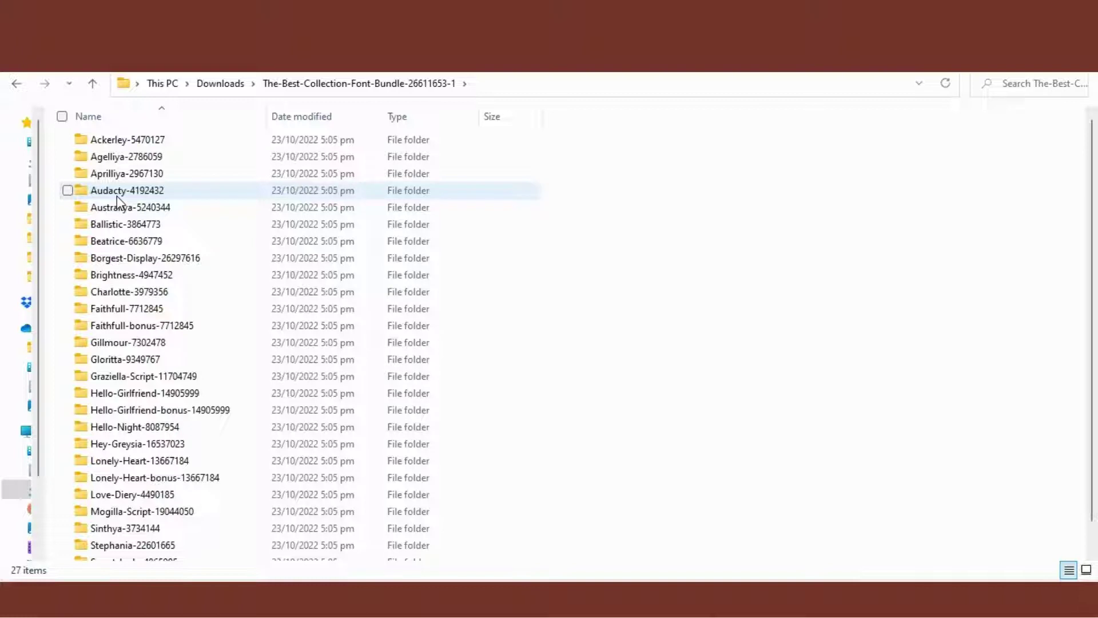
click(1029, 84)
text(otf)
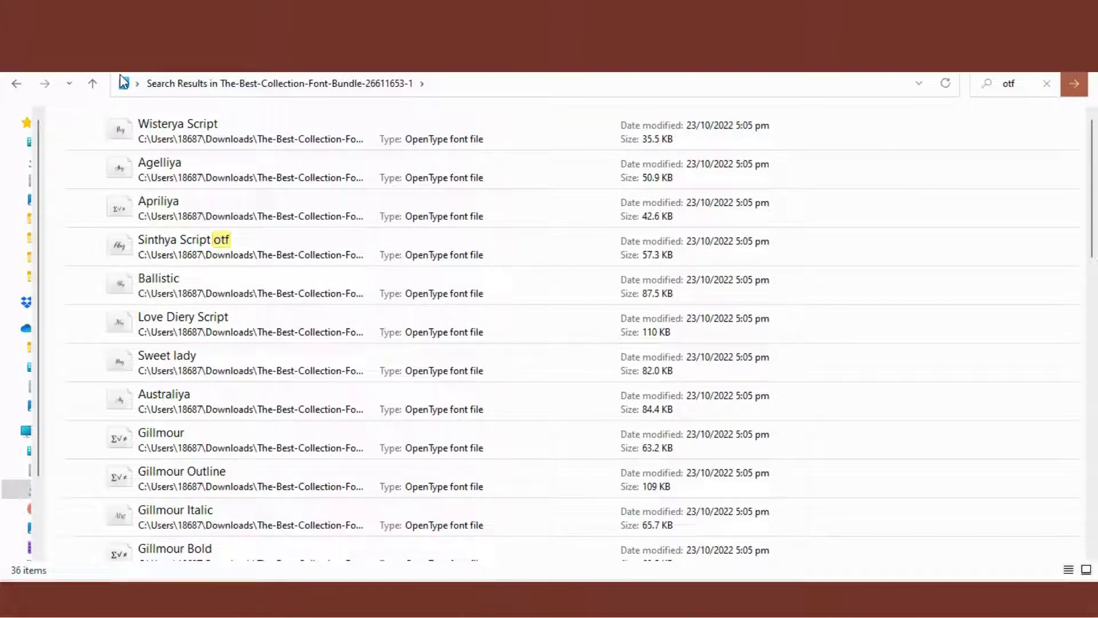
key(ctrl+a)
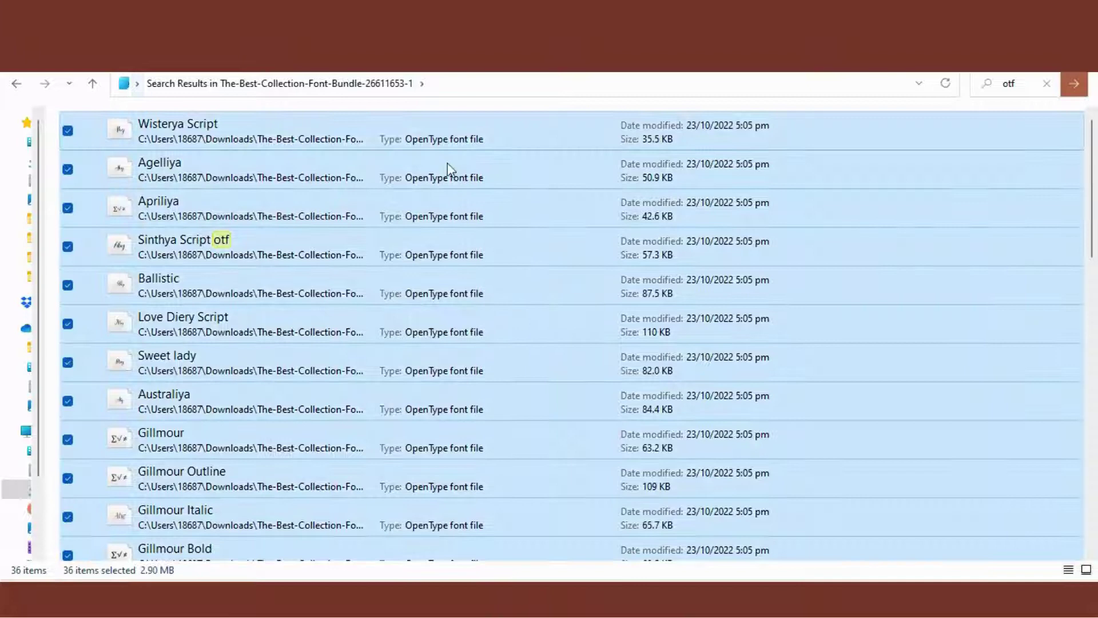
right_click(510, 228)
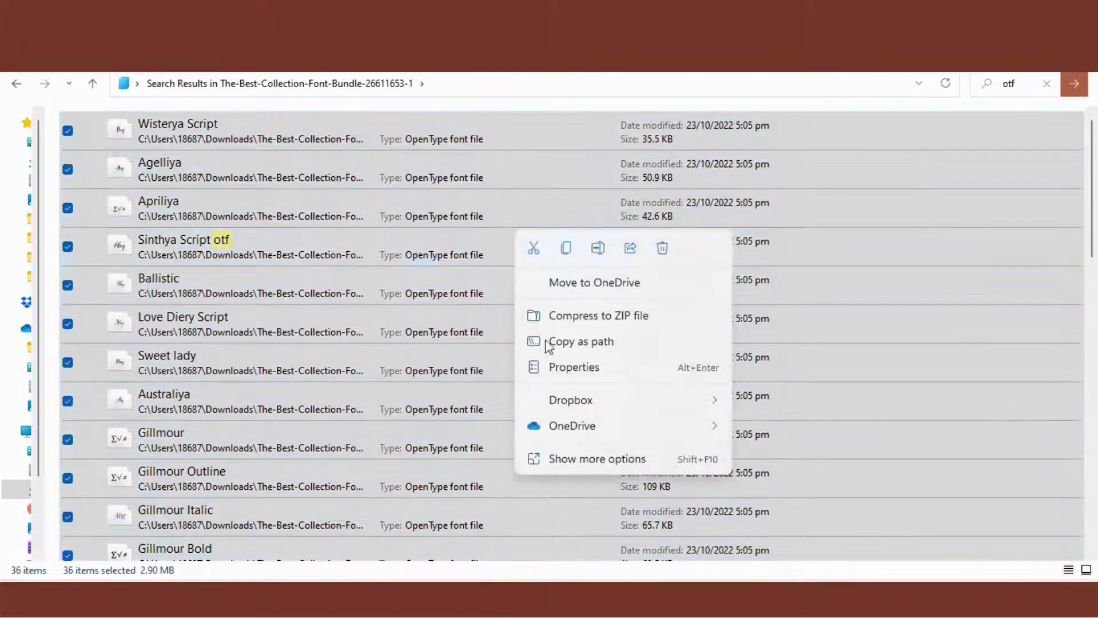
click(601, 464)
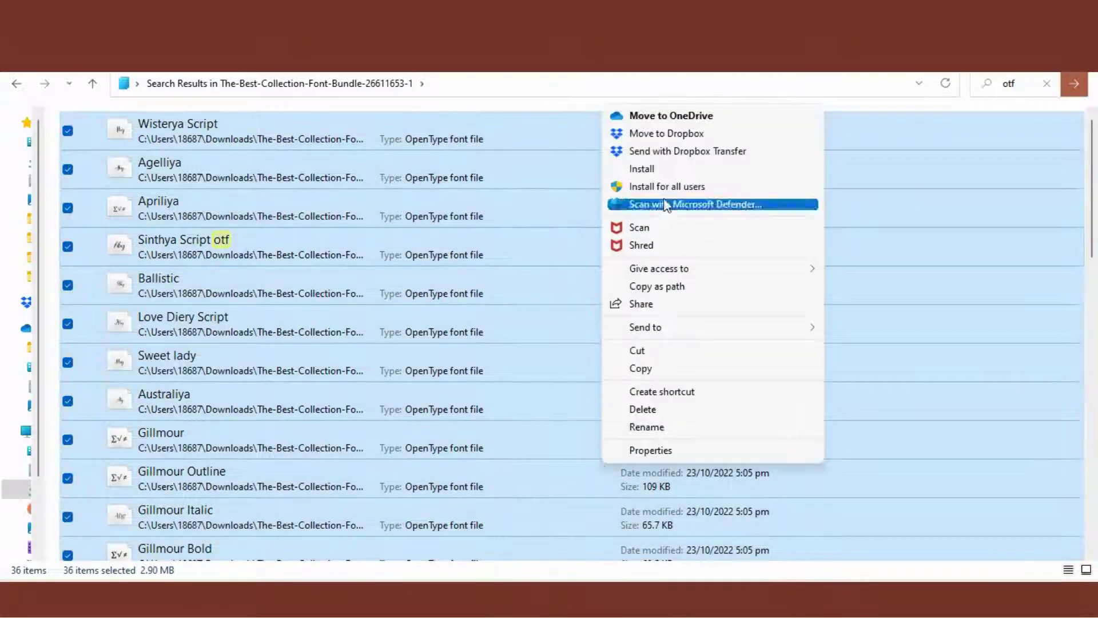
click(679, 188)
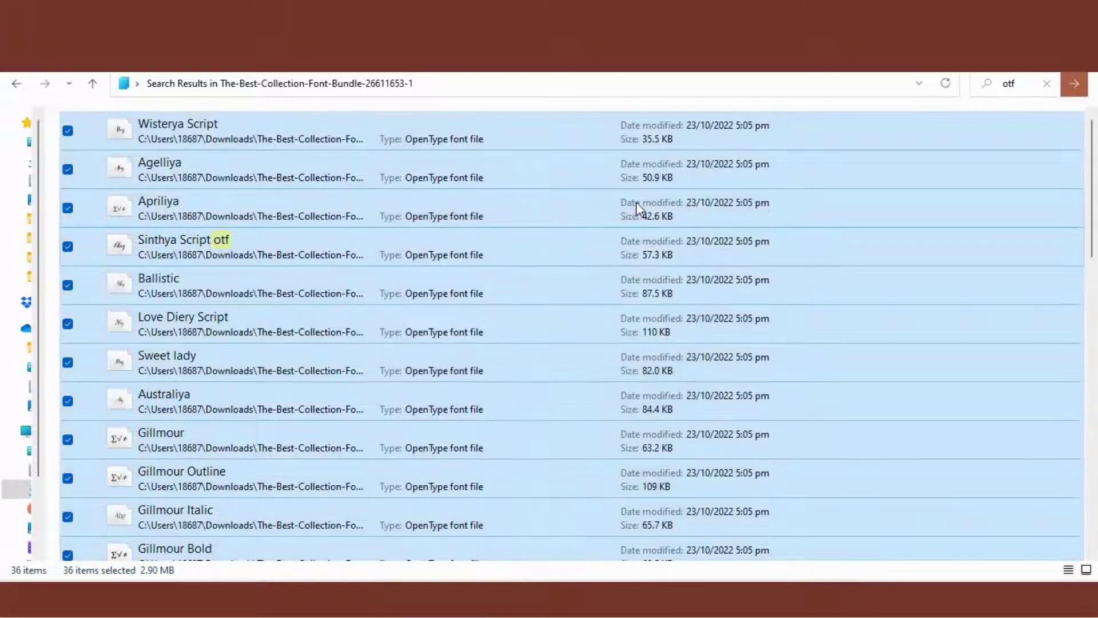
- Install all 36 'ttf' font files for all users, skipping fonts already installed
click(16, 84)
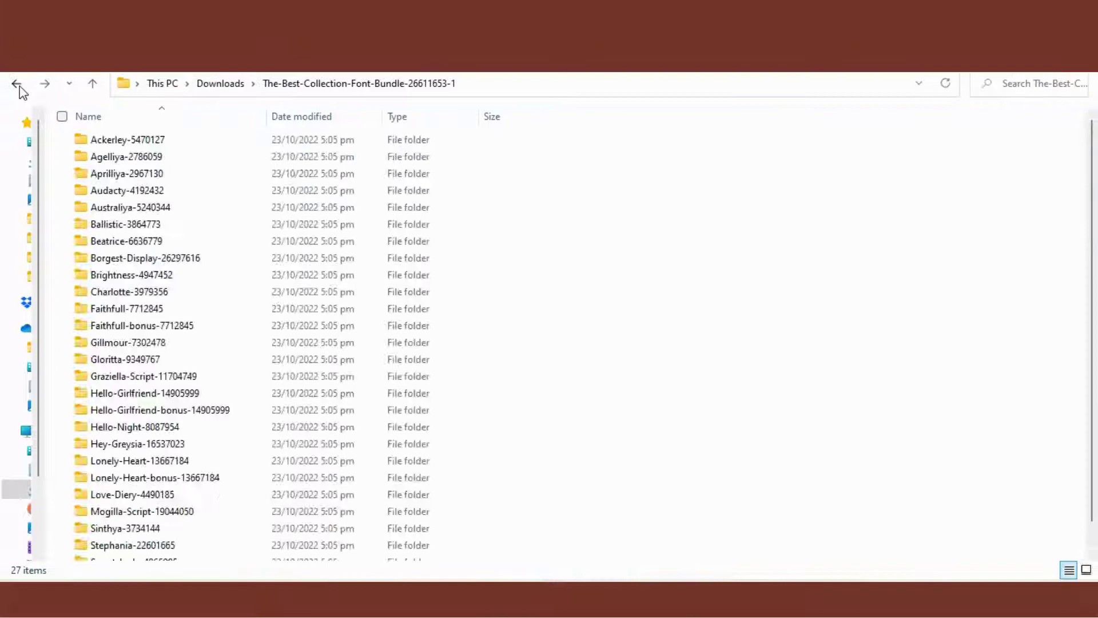
double_click(135, 139)
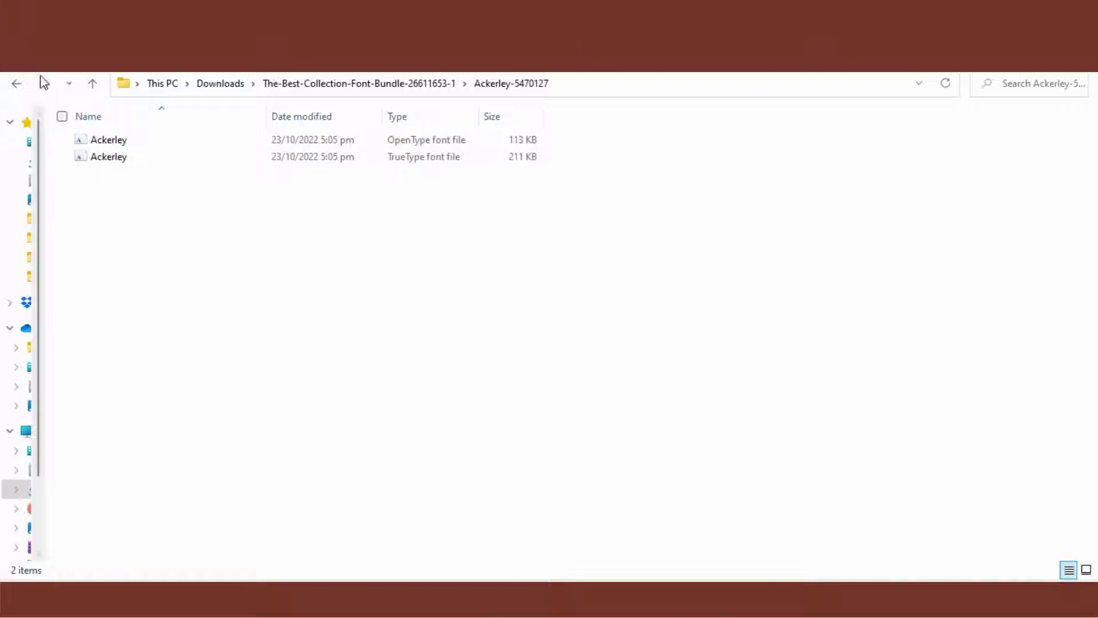
click(16, 85)
click(1049, 86)
text(ttf)
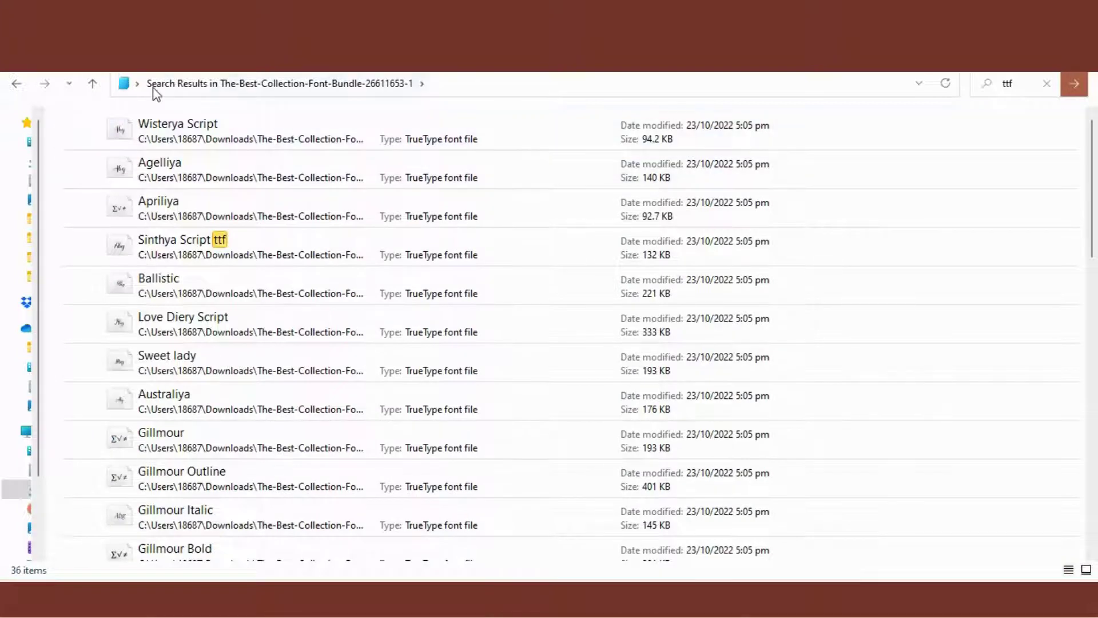
key(ctrl+a)
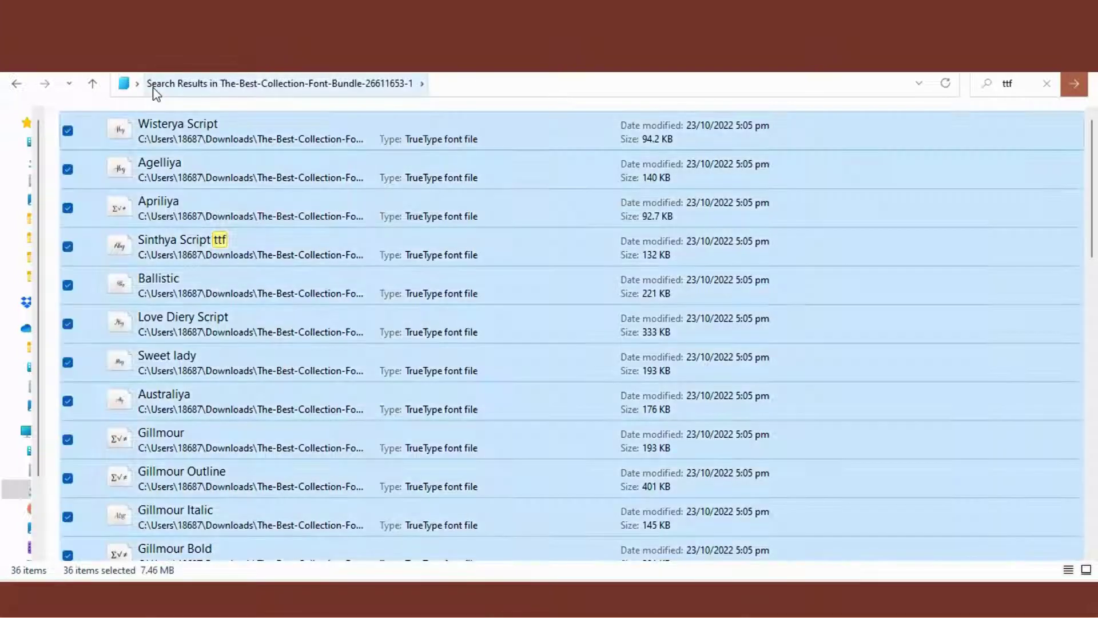
right_click(476, 191)
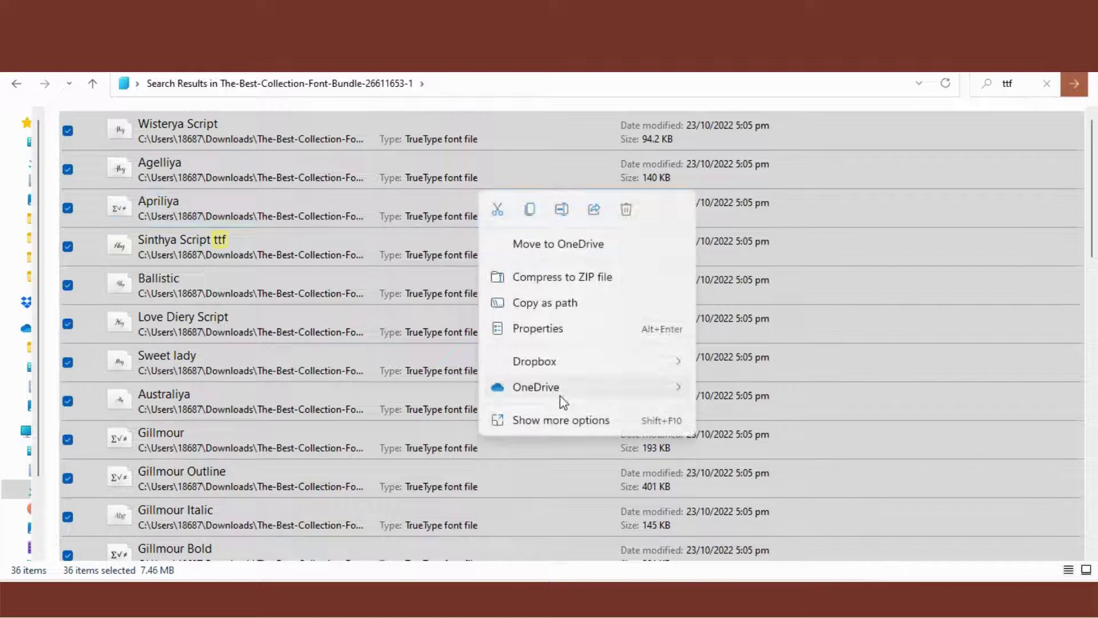
click(570, 417)
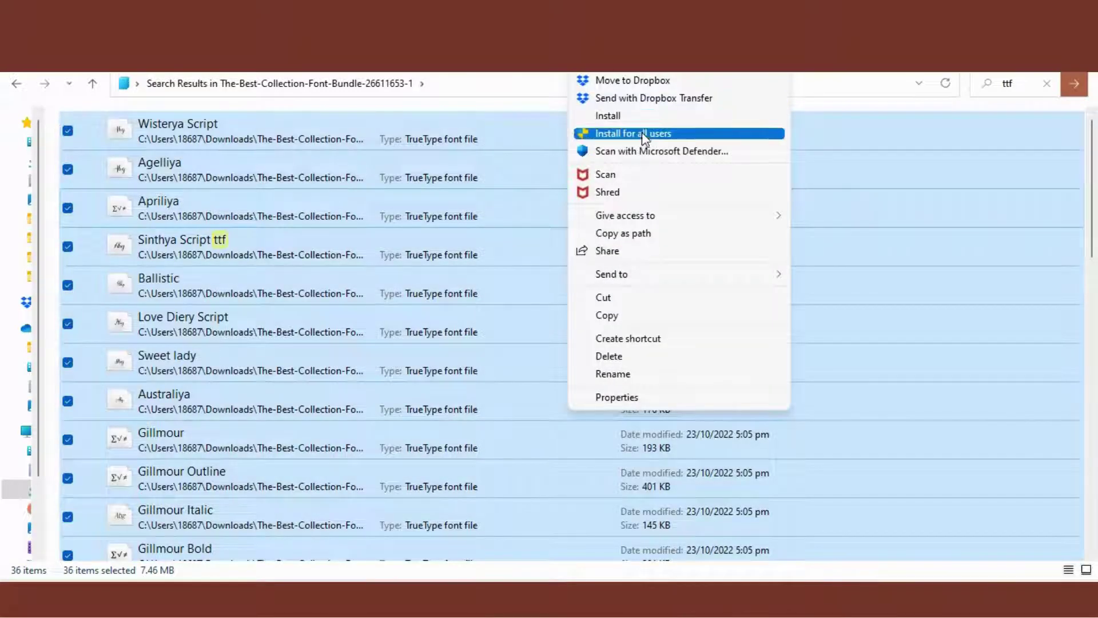
click(641, 133)
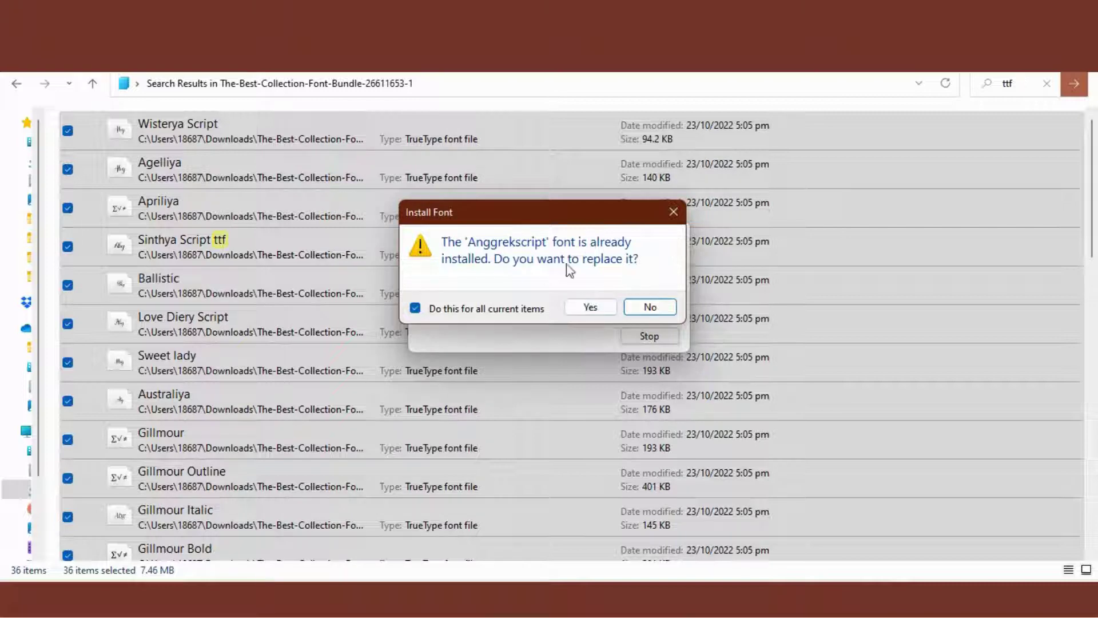
click(651, 307)
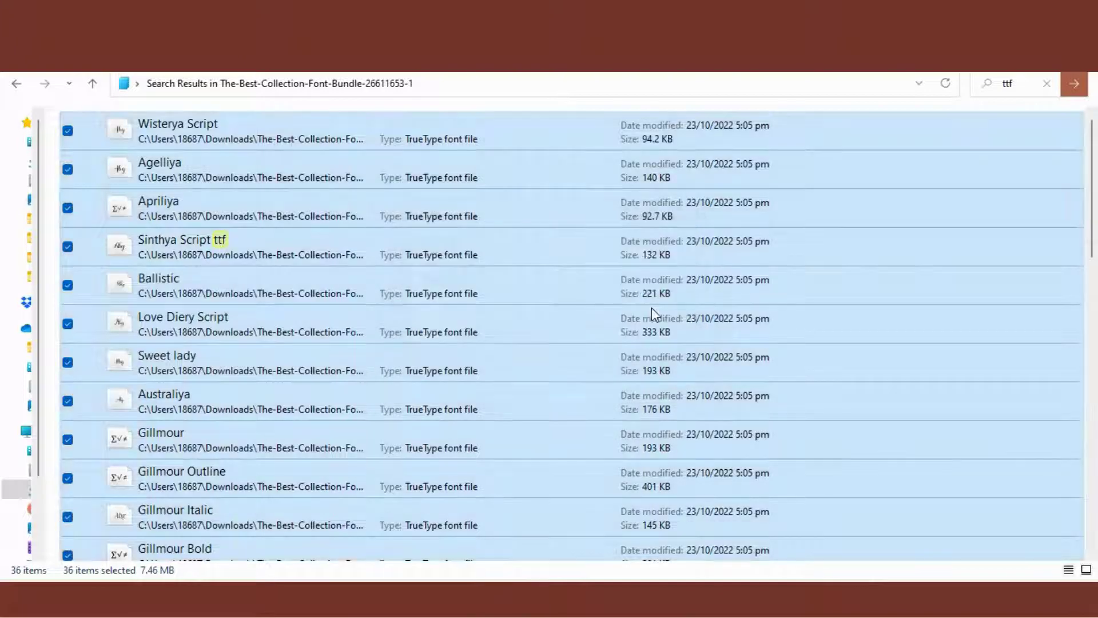
- Replace the old search with a new 'otf' search of the bundle folder
click(1045, 91)
key(Down)
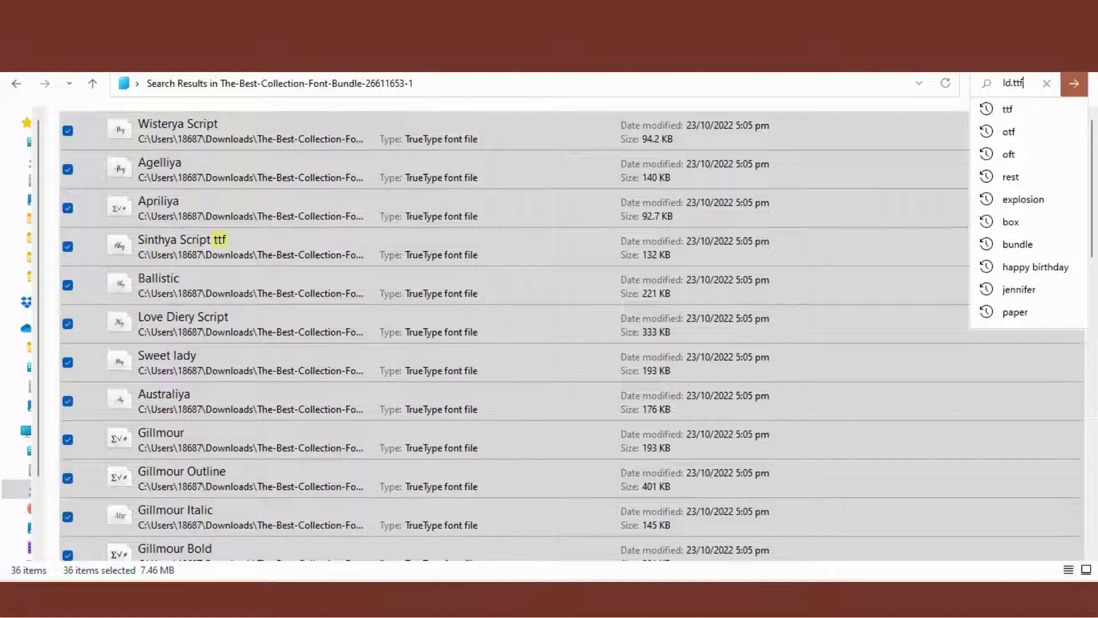
click(1046, 84)
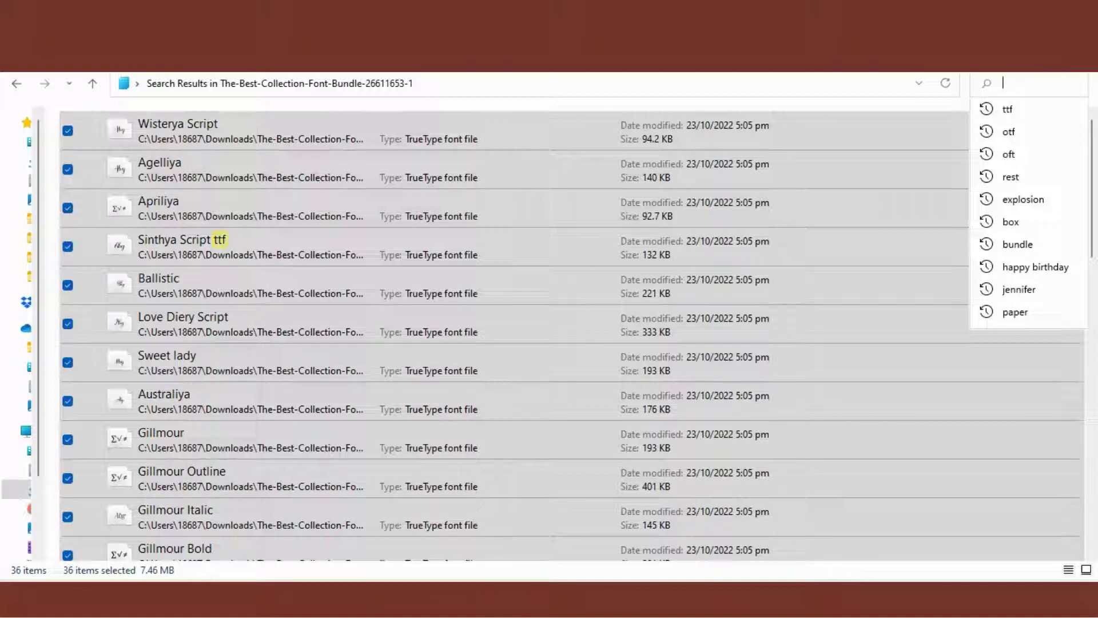
text(otf)
click(1075, 86)
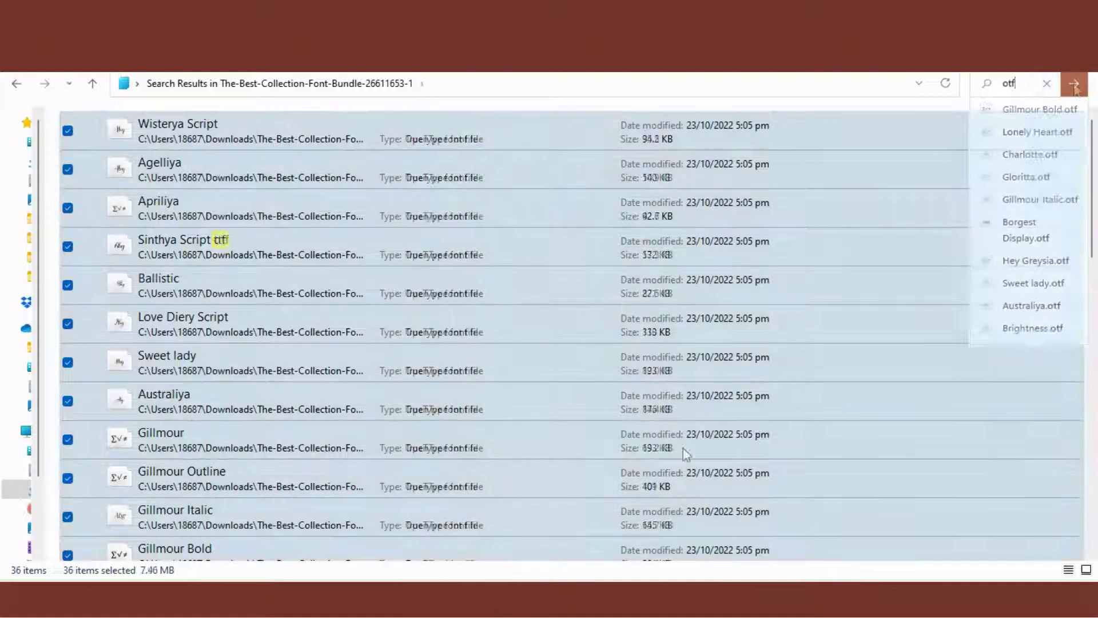
- Launch the Fontcloud font manager from Creative Fabrica's Tools menu
click(696, 613)
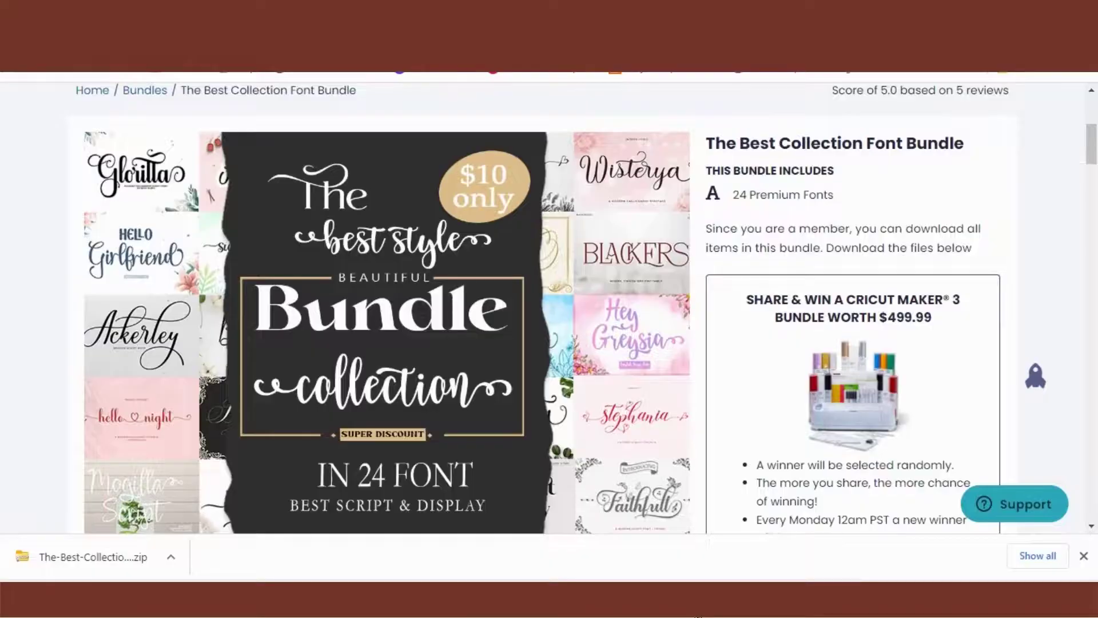
drag(1095, 158, 1095, 133)
mouse_move(571, 302)
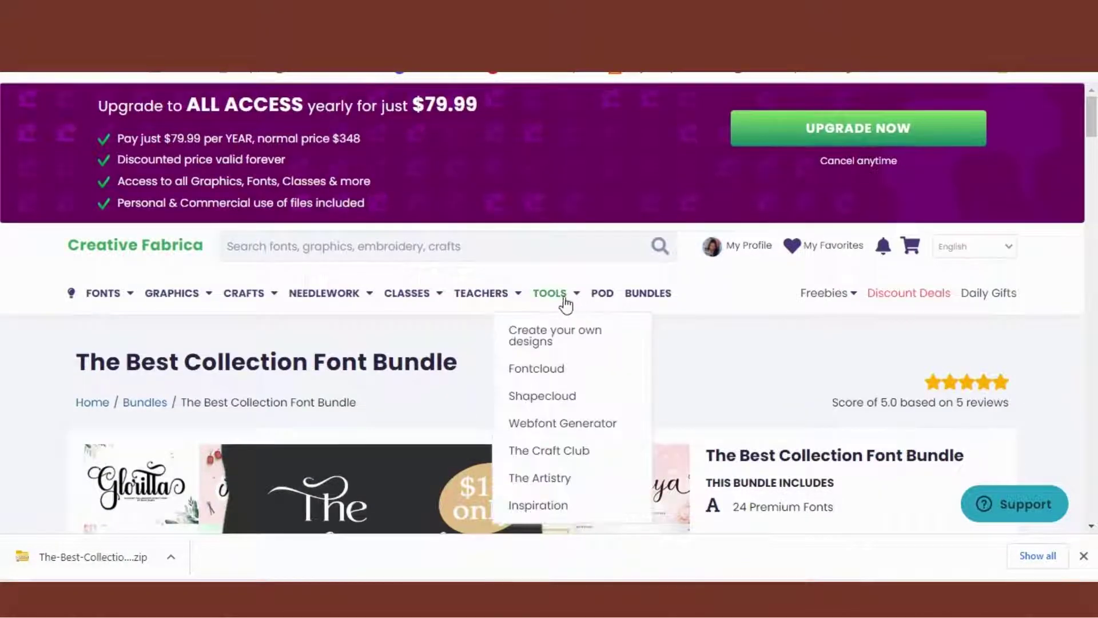
click(541, 371)
scroll(379, 358, down, 5)
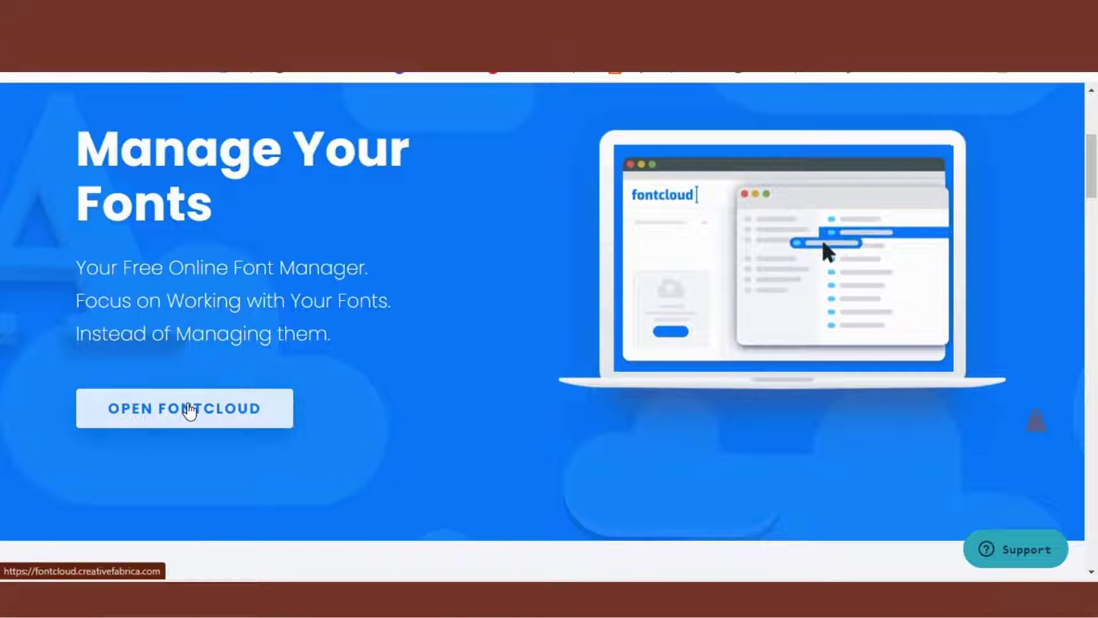
click(190, 409)
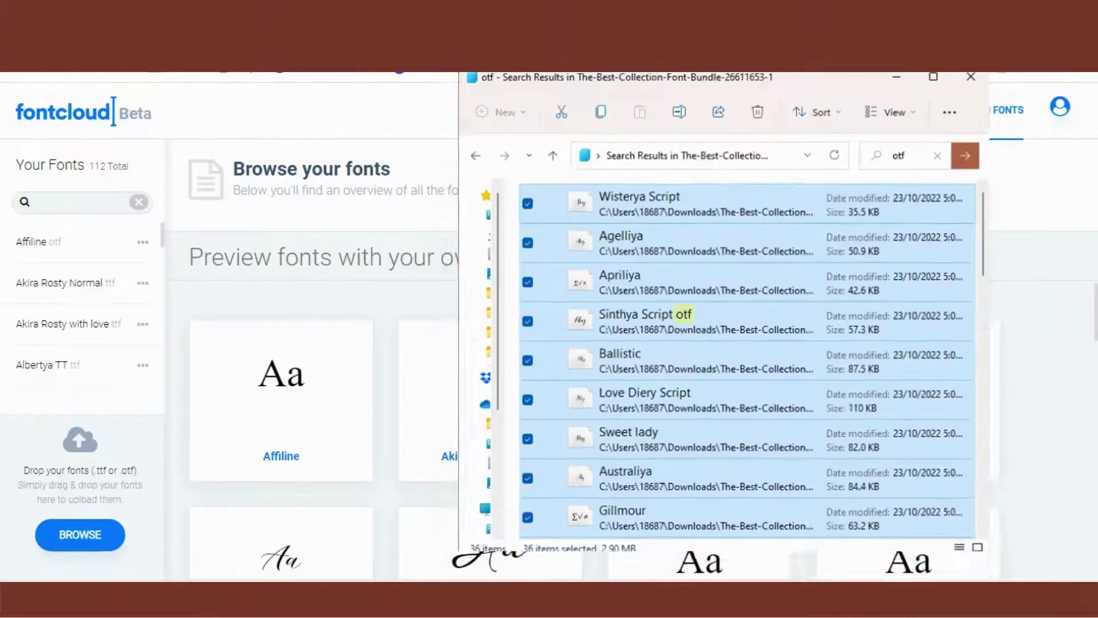
- Drag the 36 selected OTF files from Explorer into Fontcloud's Your Fonts area
drag(783, 303, 105, 275)
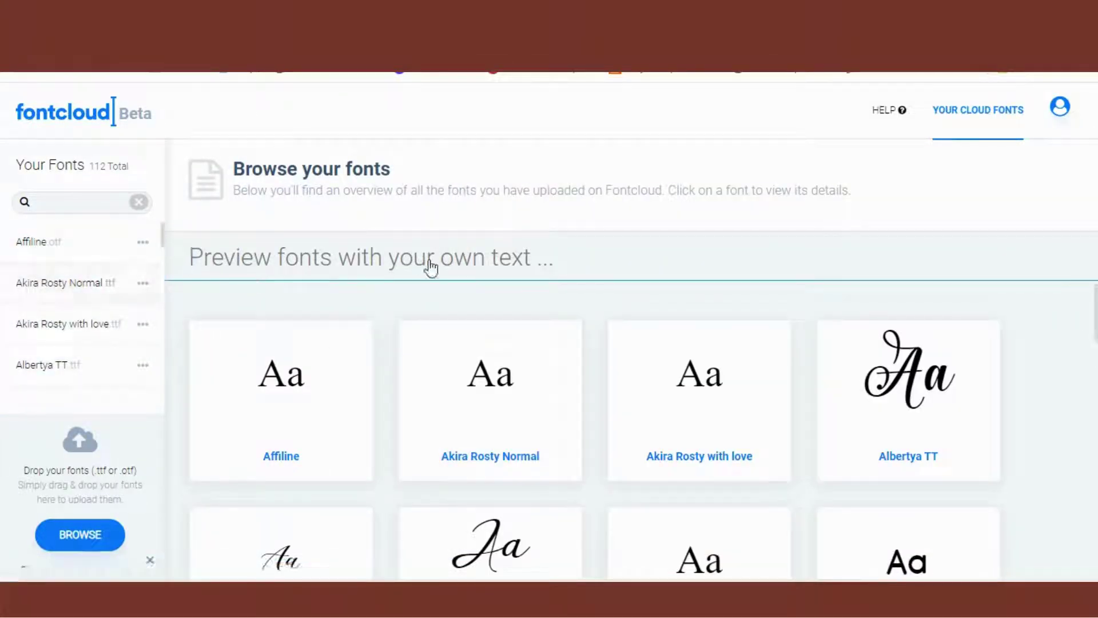
click(430, 267)
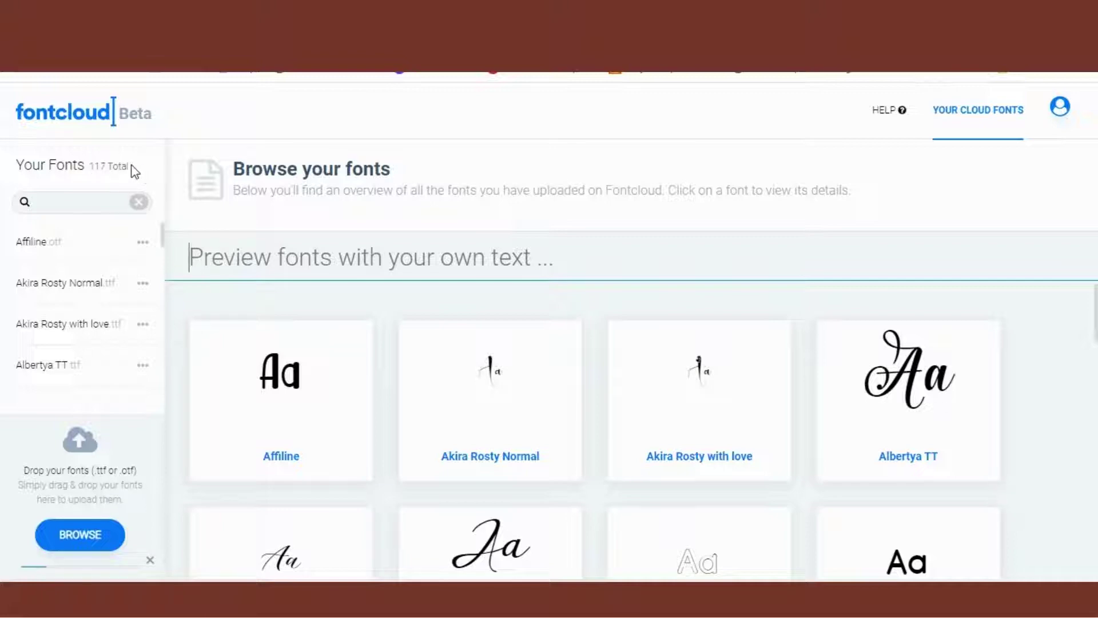
click(35, 169)
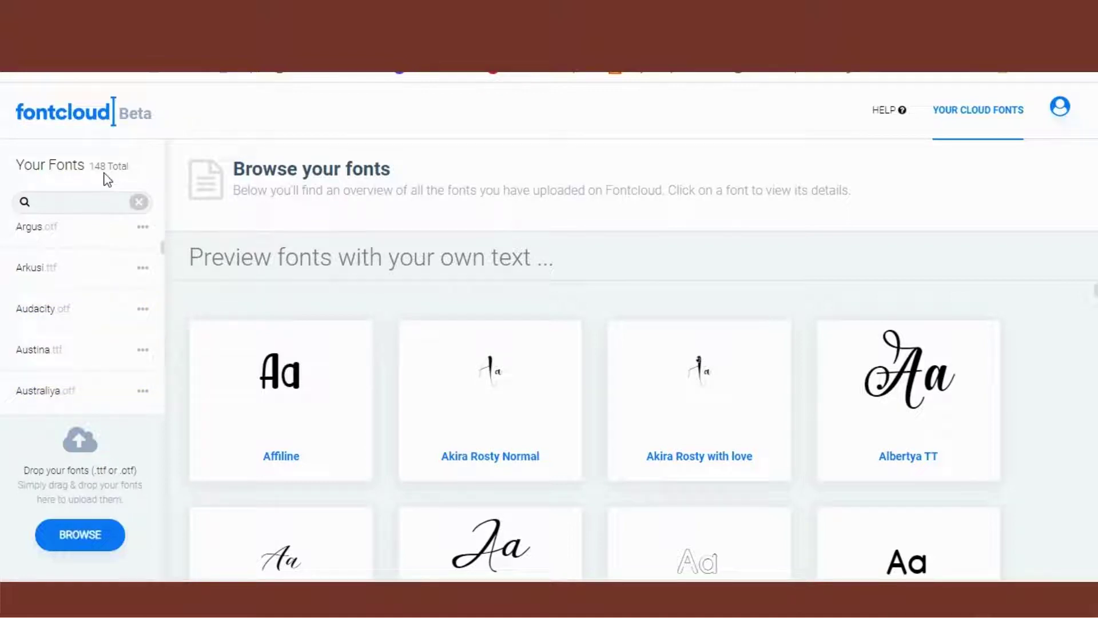
- Set the all-fonts preview text to 'Merry Christmas' and scroll down to the Hello Night card
click(265, 252)
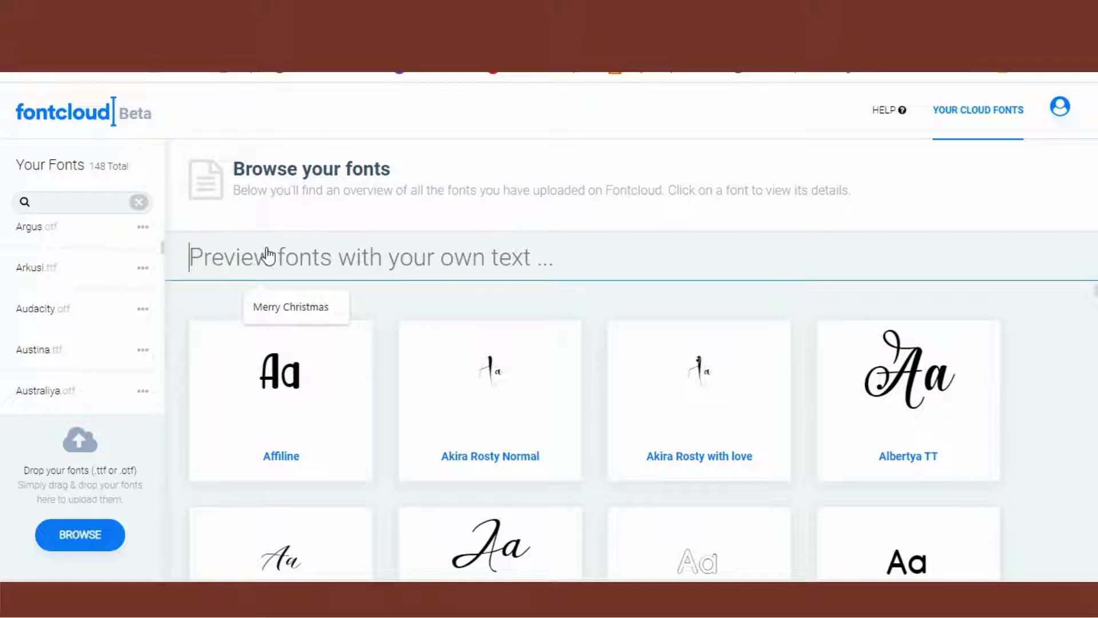
click(296, 307)
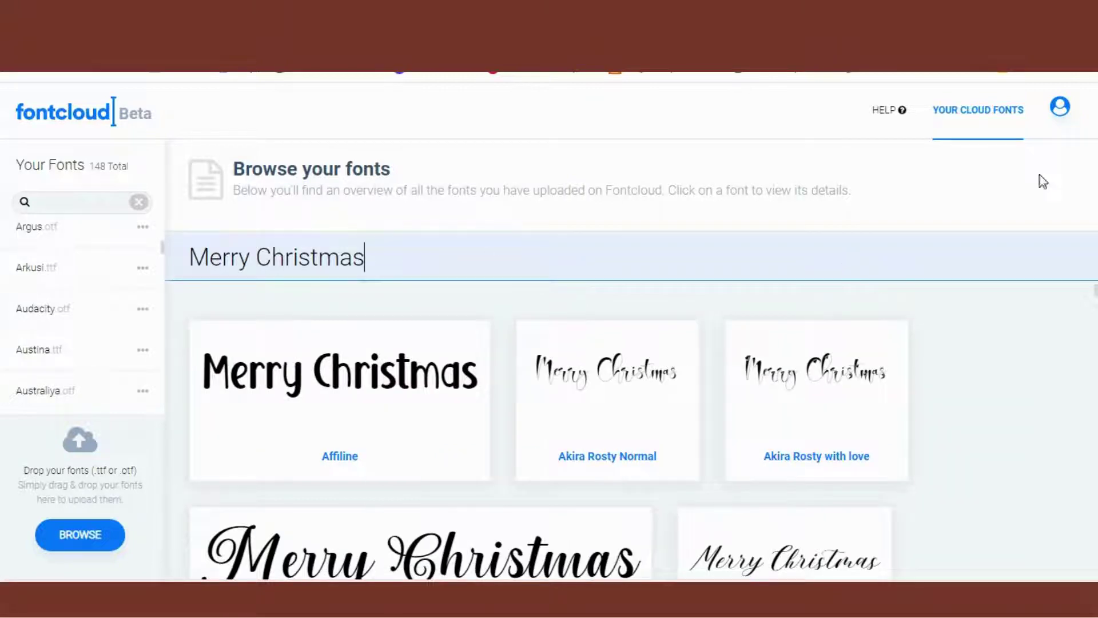
scroll(583, 428, down, 10)
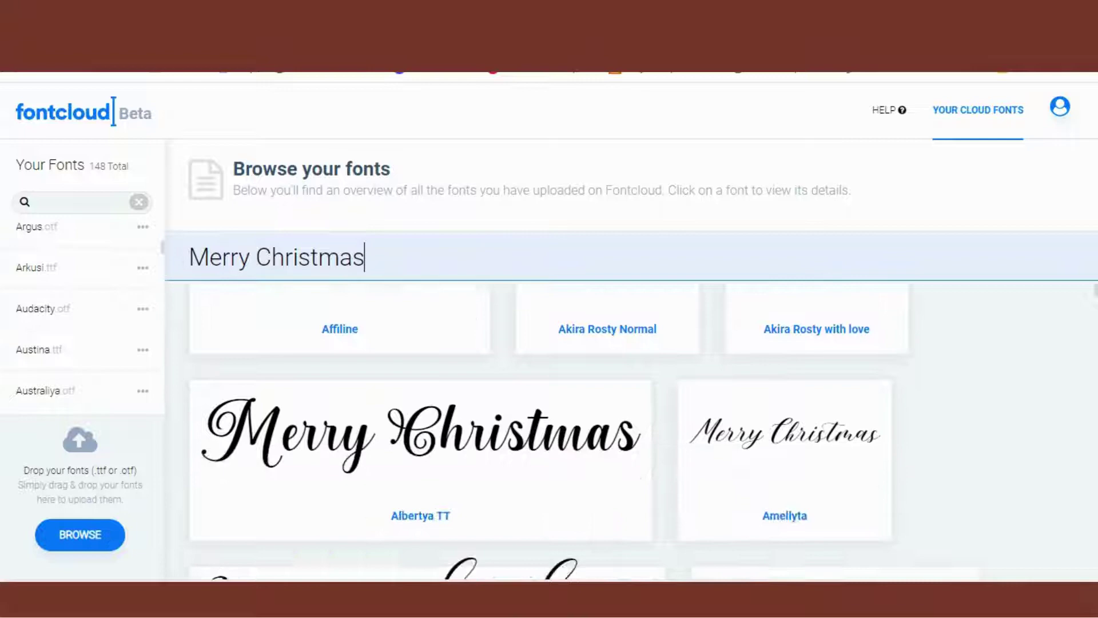
scroll(629, 429, down, 10)
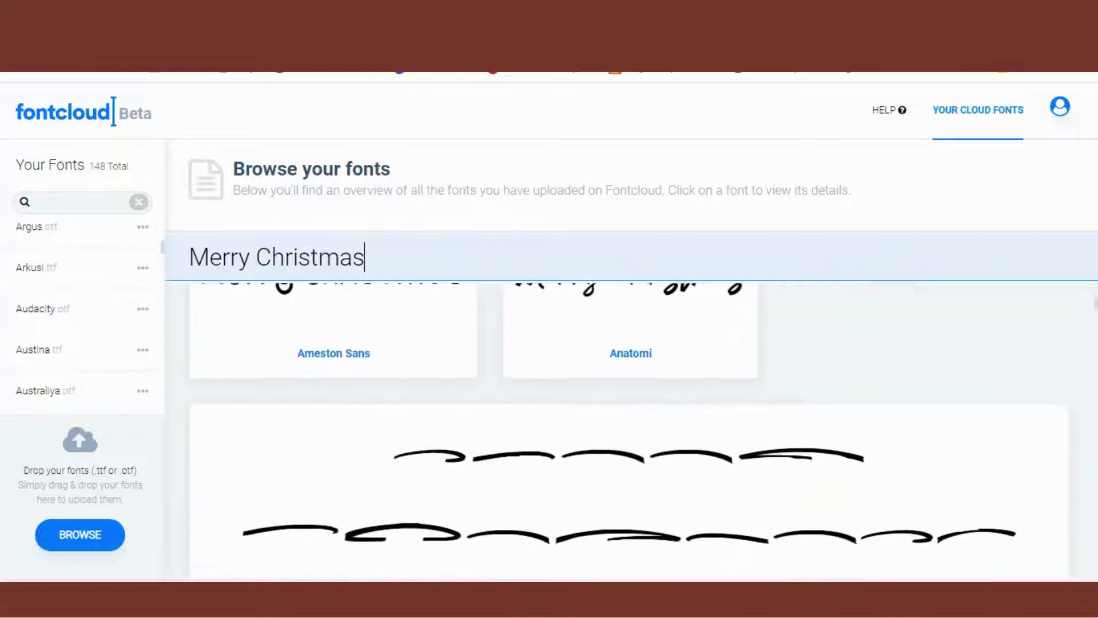
scroll(629, 429, down, 15)
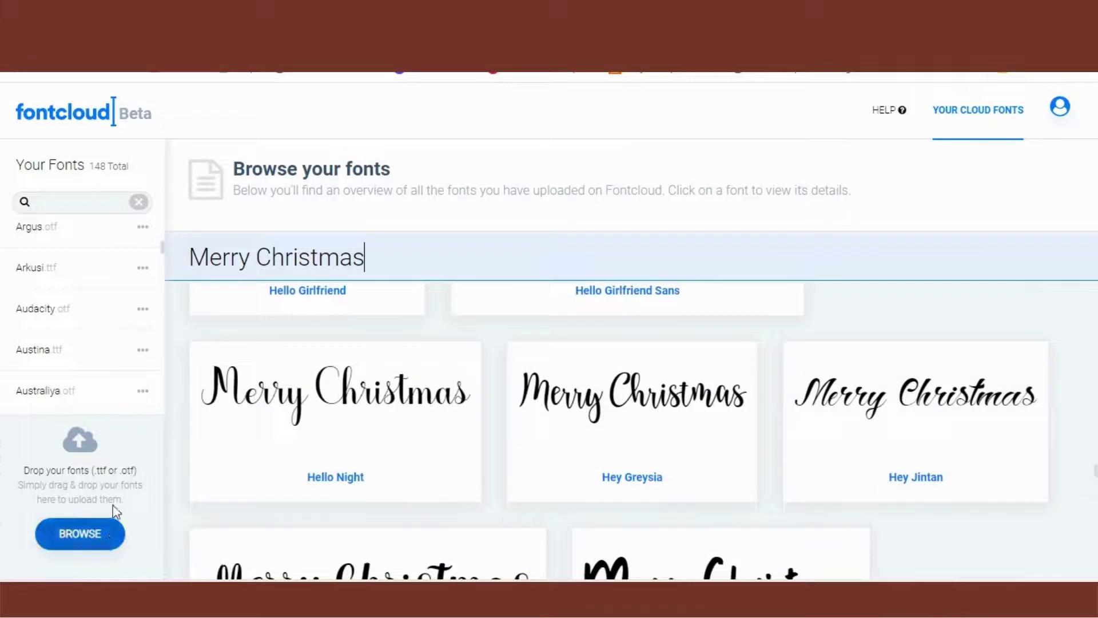
- Open the Hello Night font page and enter 'Merry Christmas' as its preview text
click(352, 408)
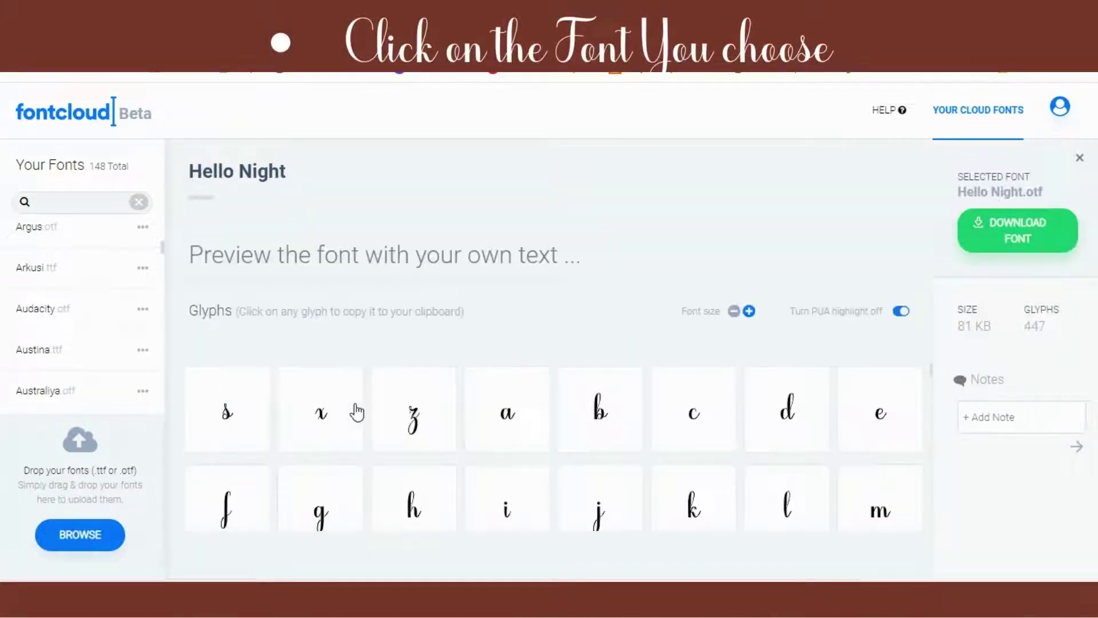
click(564, 269)
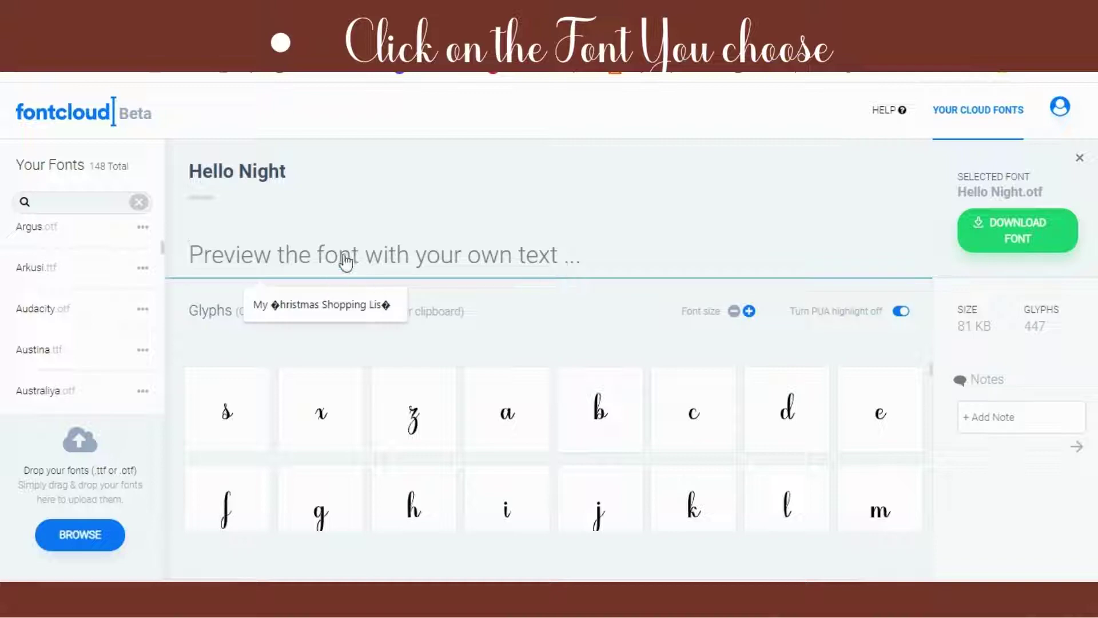
text(Merry Christa)
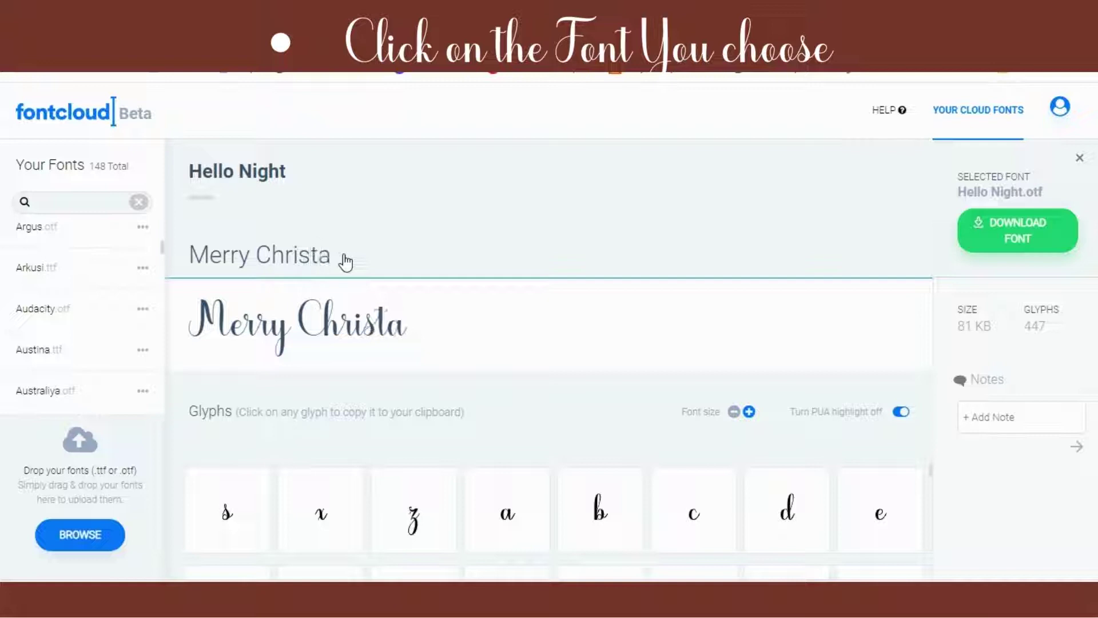
key(BackSpace)
text(mas)
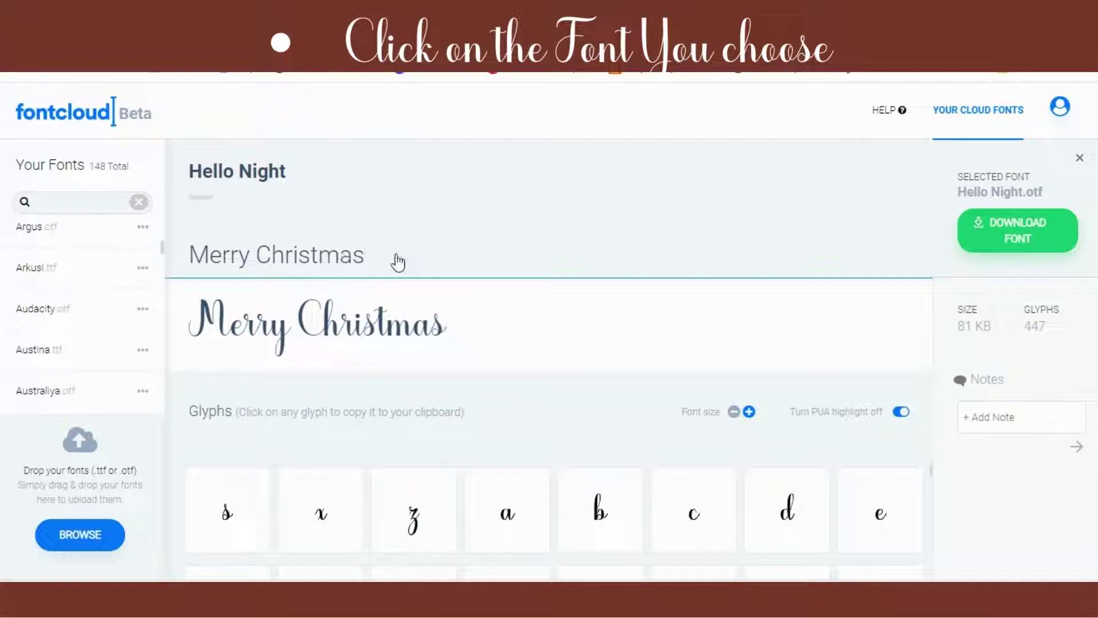
click(936, 481)
- Copy the swash s glyph and paste it after 'Merry Christma' in the preview
scroll(937, 493, down, 5)
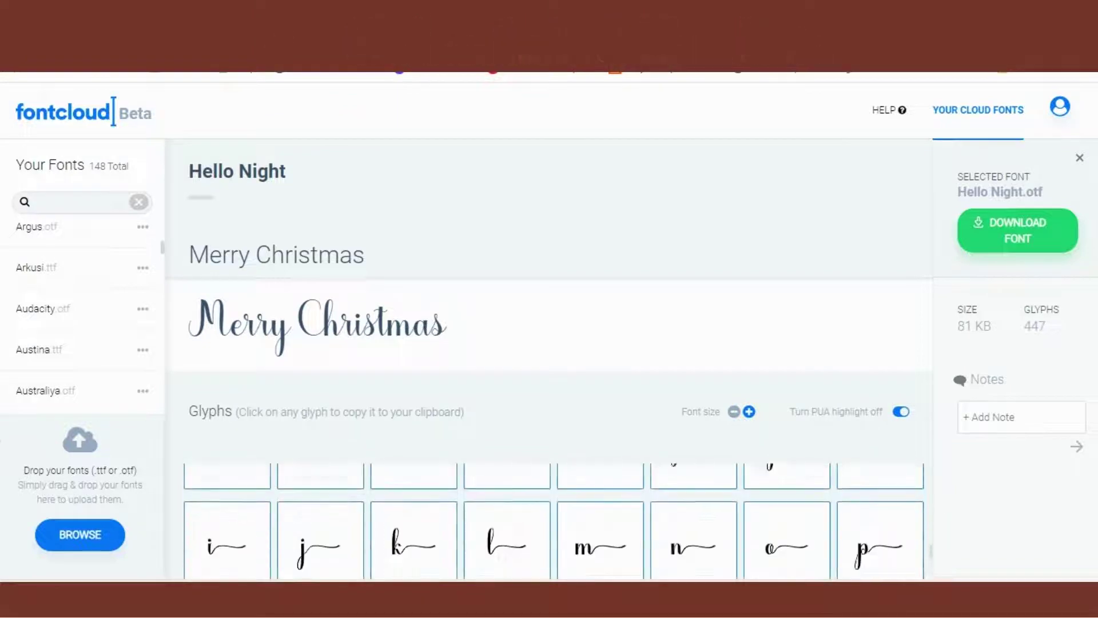
scroll(554, 520, down, 8)
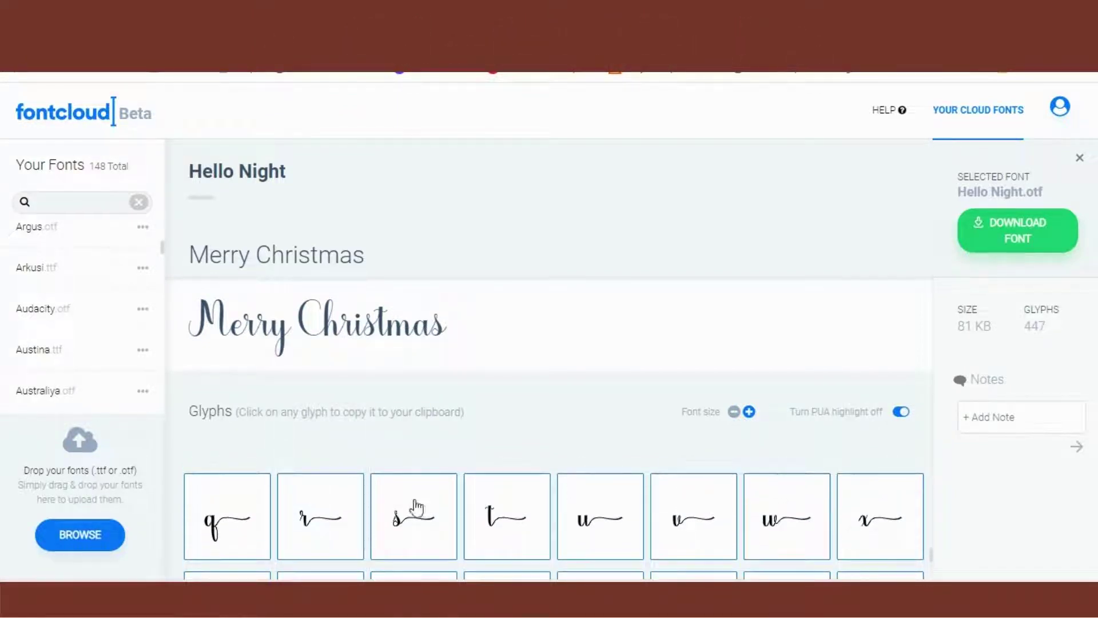
click(402, 529)
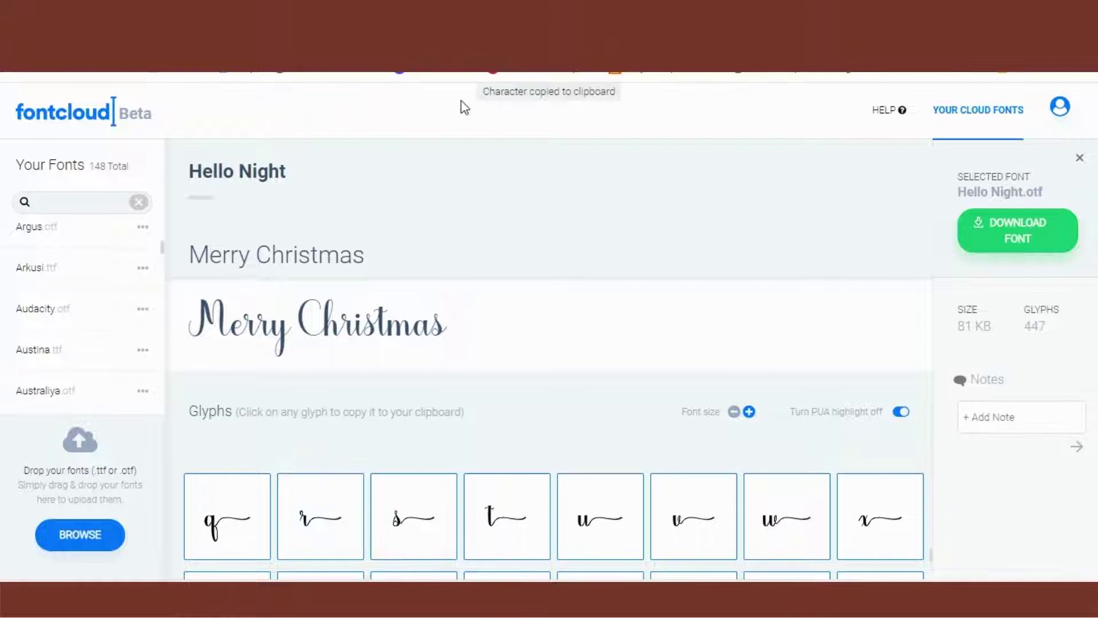
click(378, 261)
key(ctrl+v)
- Swap the swash s for the heart-tailed s glyph, then scroll down to the free-storage section
scroll(554, 521, down, 15)
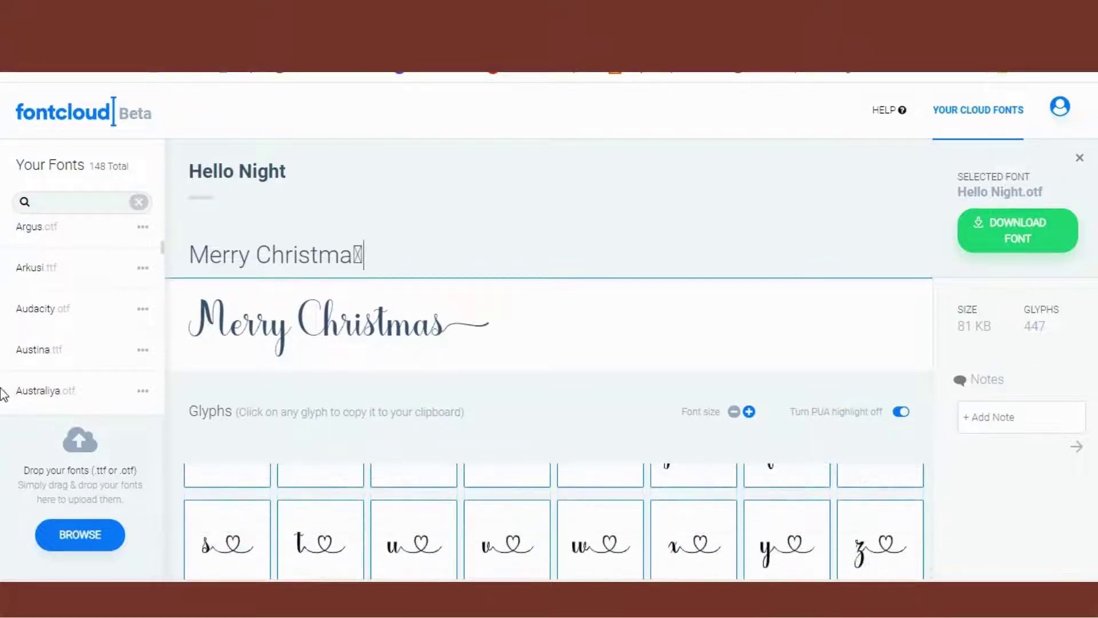
click(232, 546)
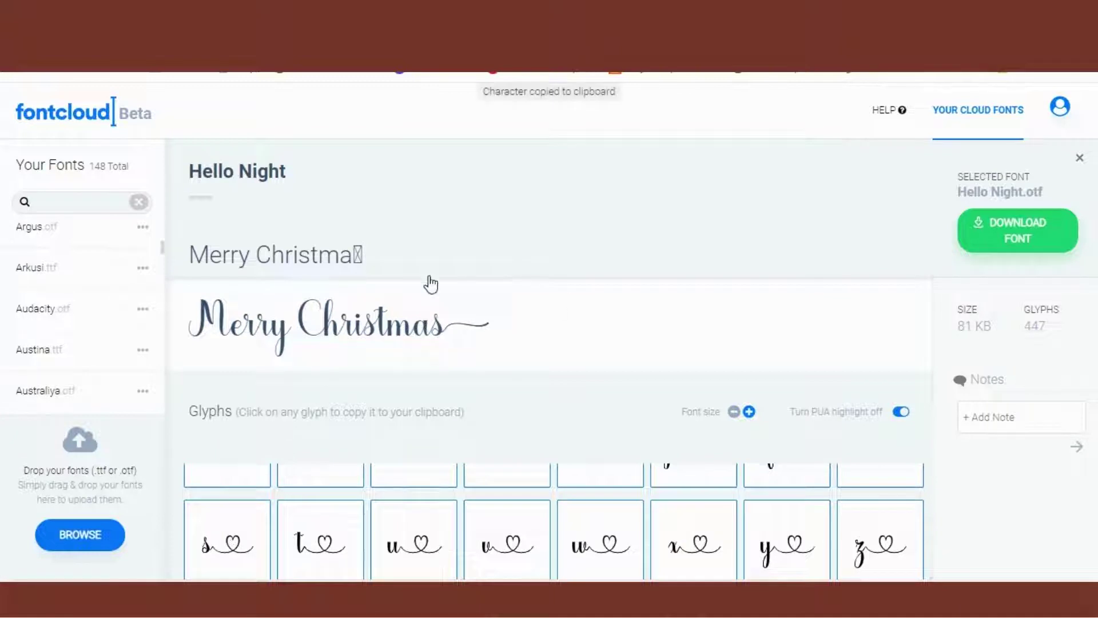
key(BackSpace)
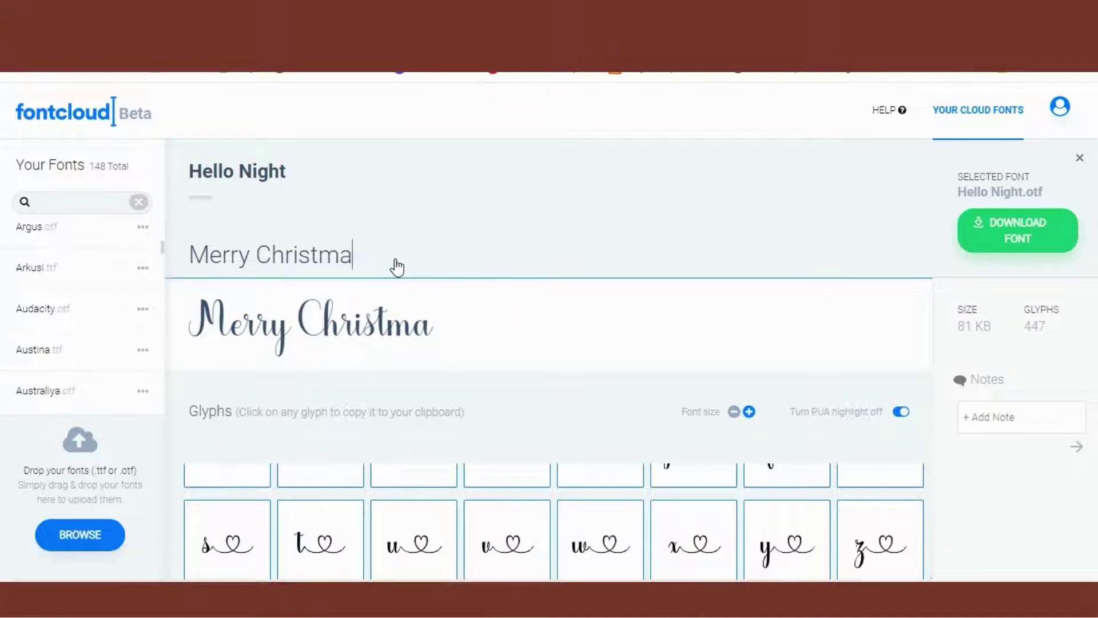
key(ctrl+v)
scroll(554, 522, down, 5)
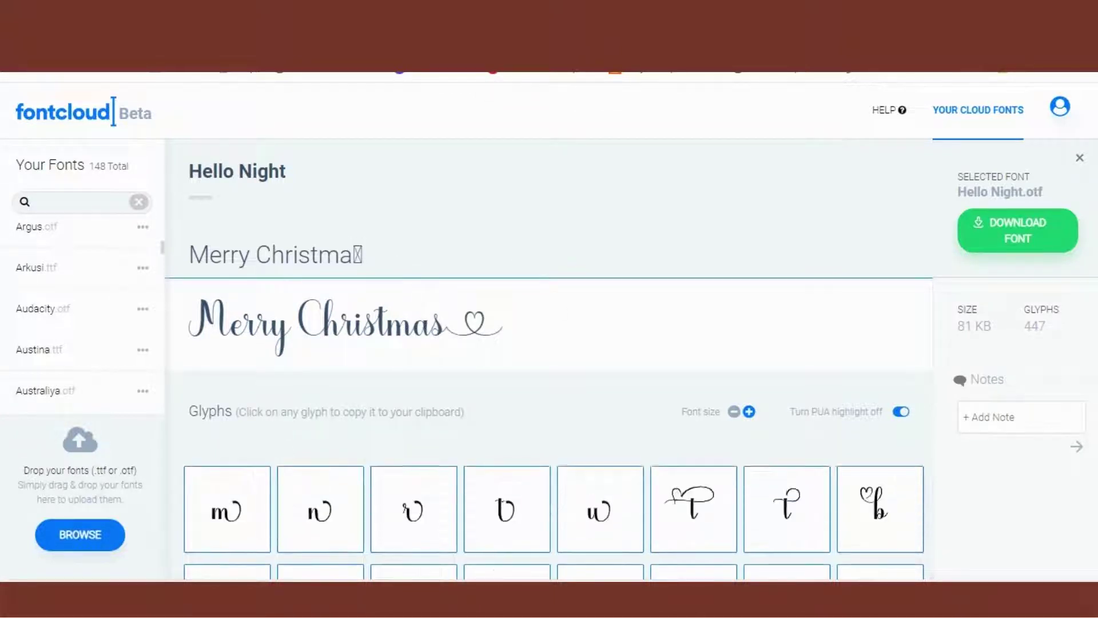
scroll(554, 521, down, 5)
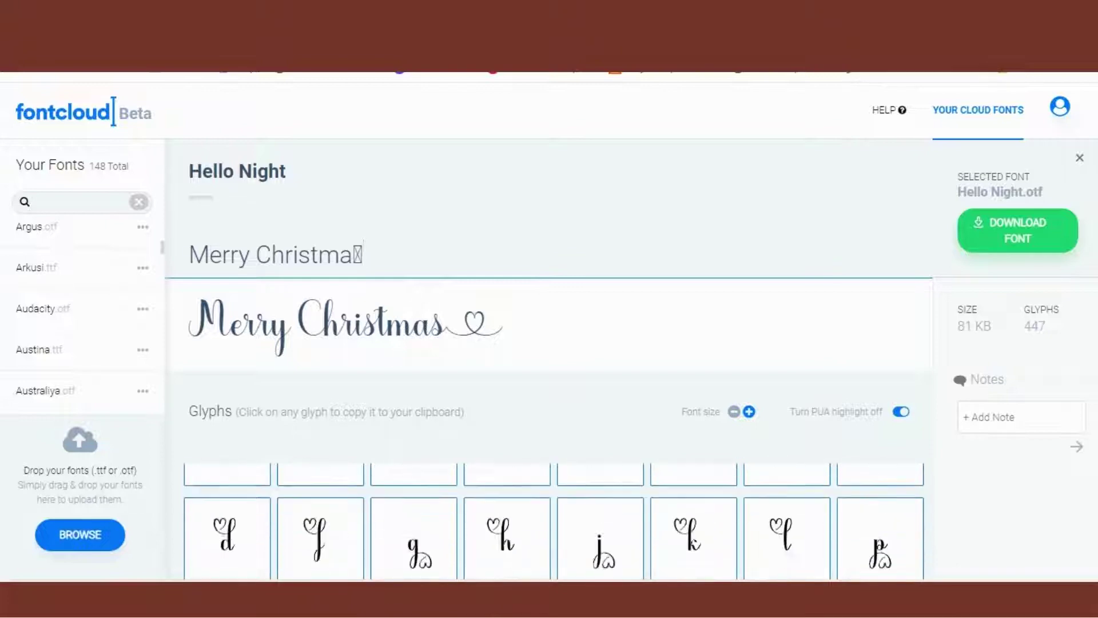
scroll(554, 522, down, 3)
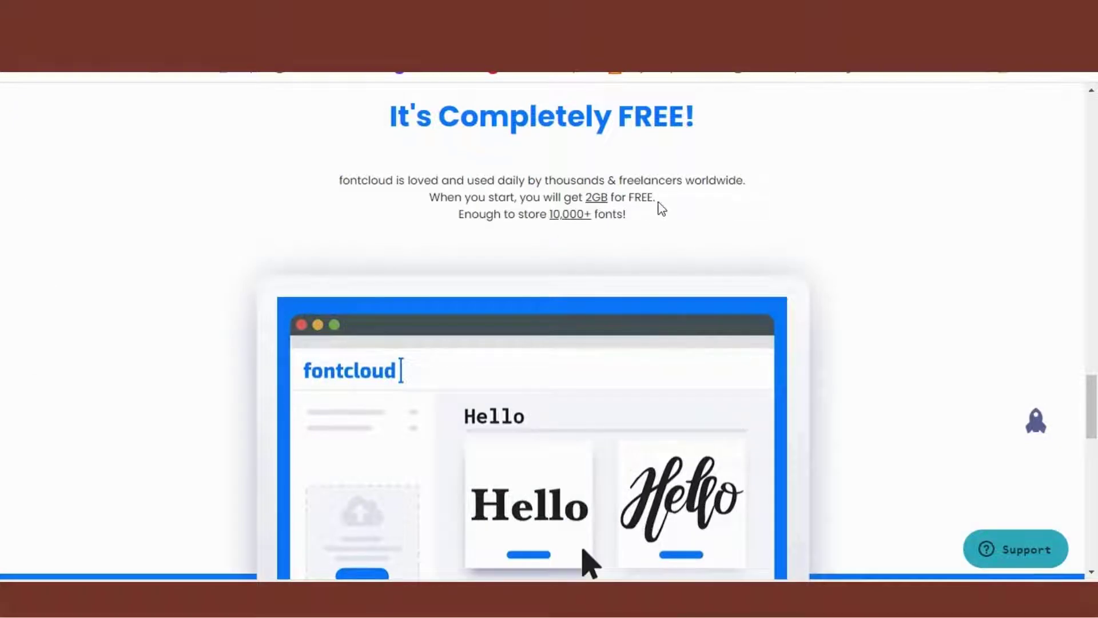
- Highlight the 2GB free storage note and check the cloud storage used from the account avatar
drag(656, 199, 558, 197)
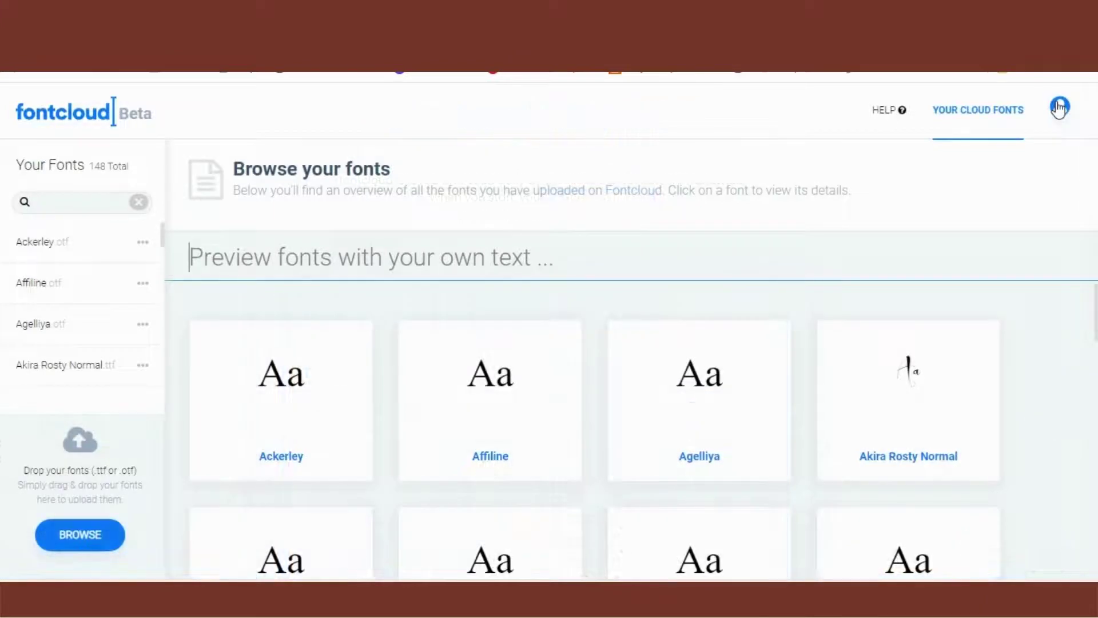
click(1058, 108)
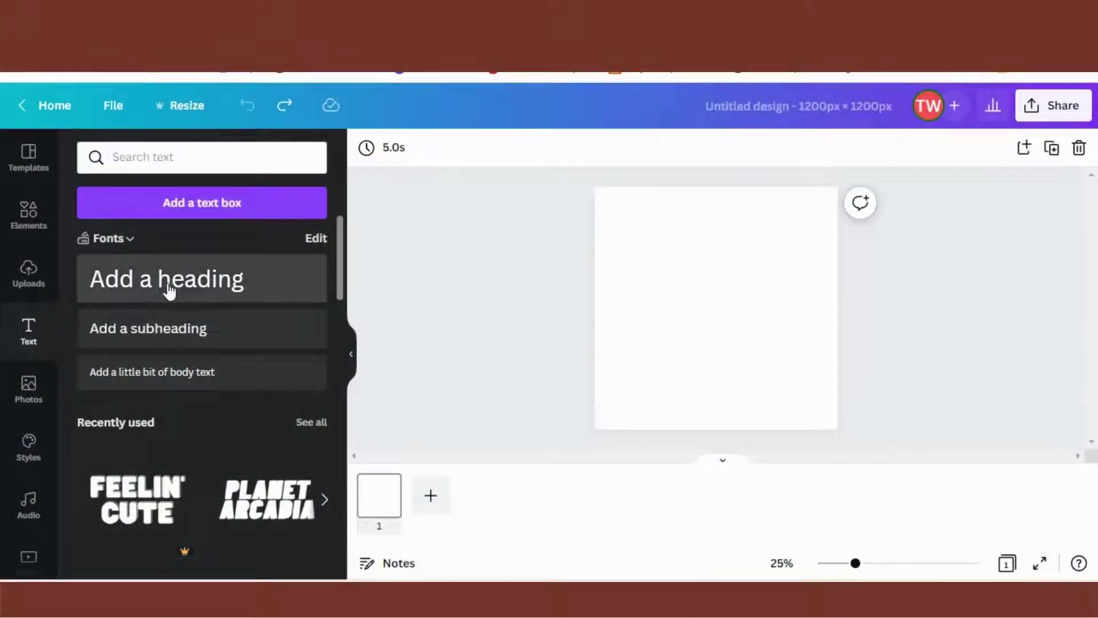
- Add a heading text box reading 'Merry Christmas' to the Canva page
click(179, 290)
text(M)
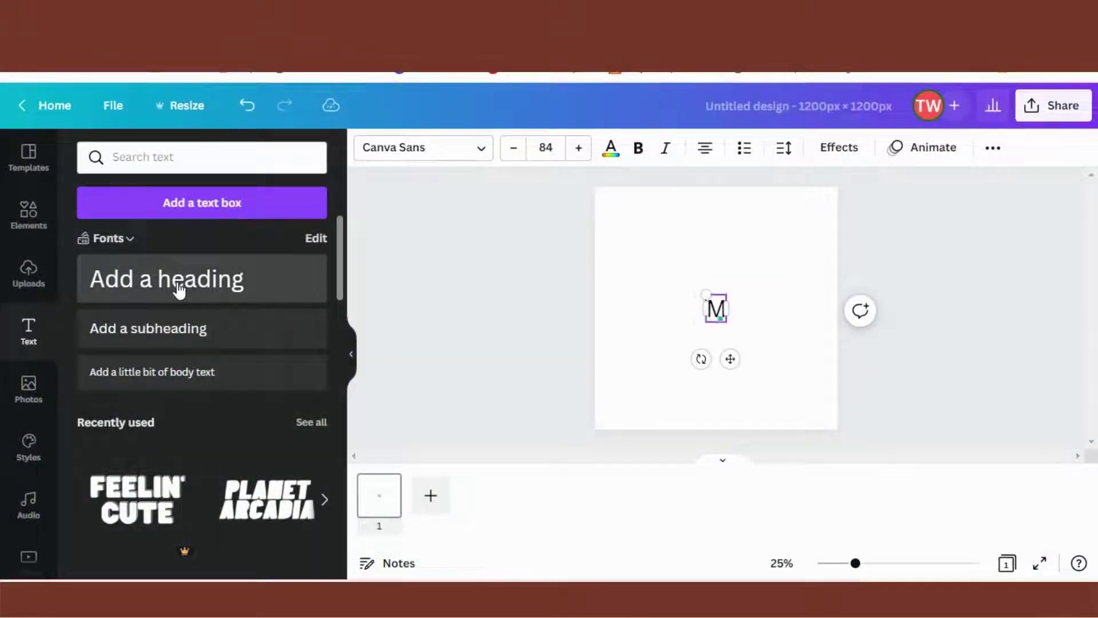
text(erry Christmas)
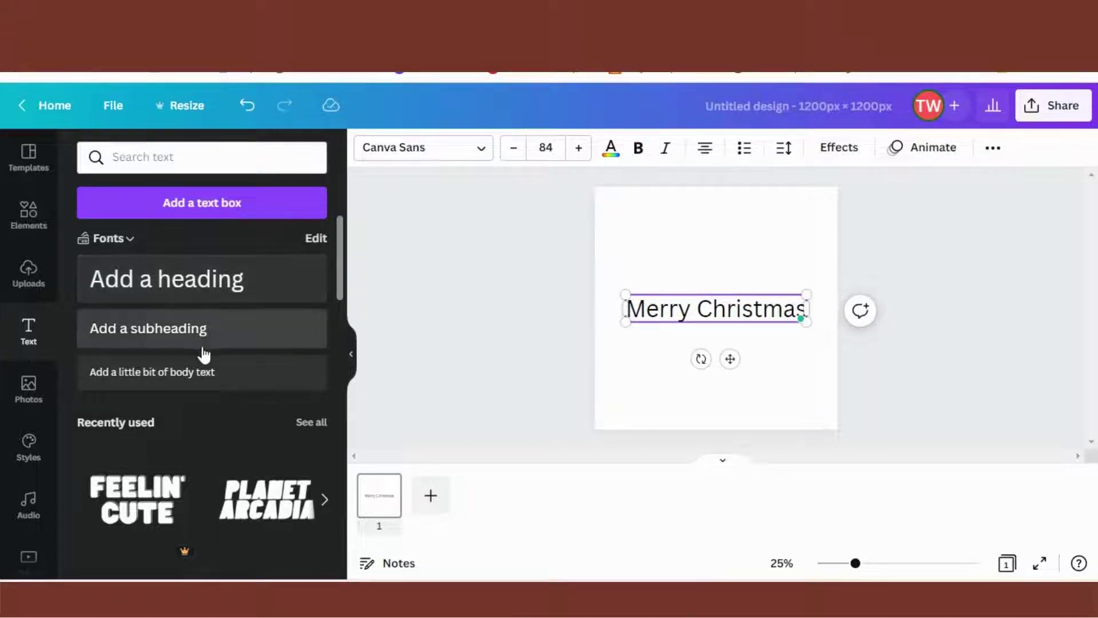
click(802, 393)
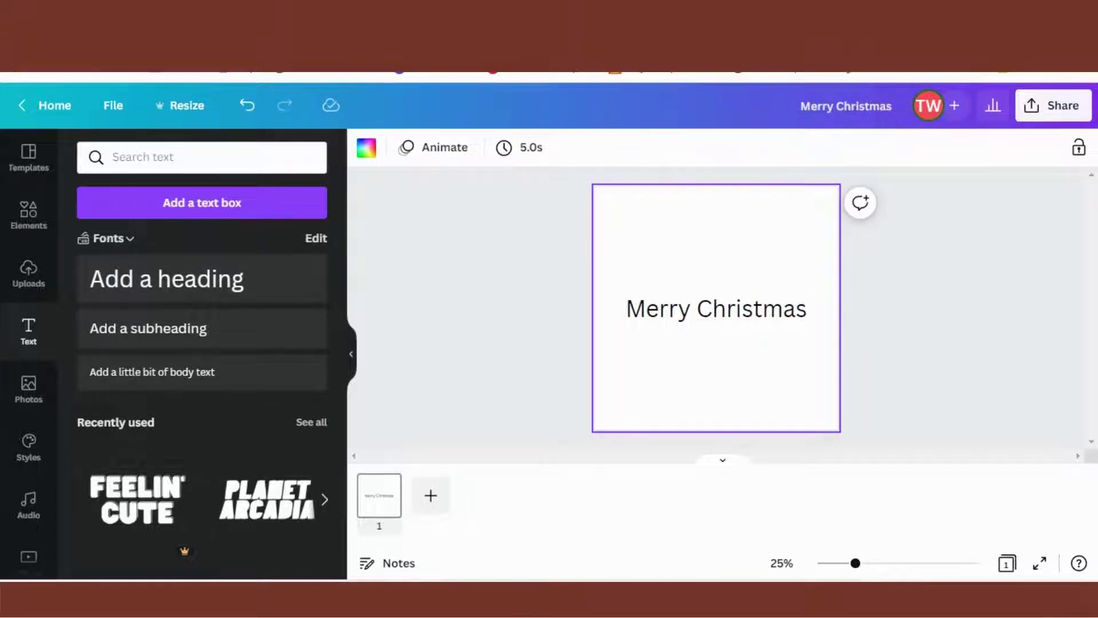
- Upload Hello Night.otf from the Hello-Night folder as a Canva font, then search 'hello'
click(709, 309)
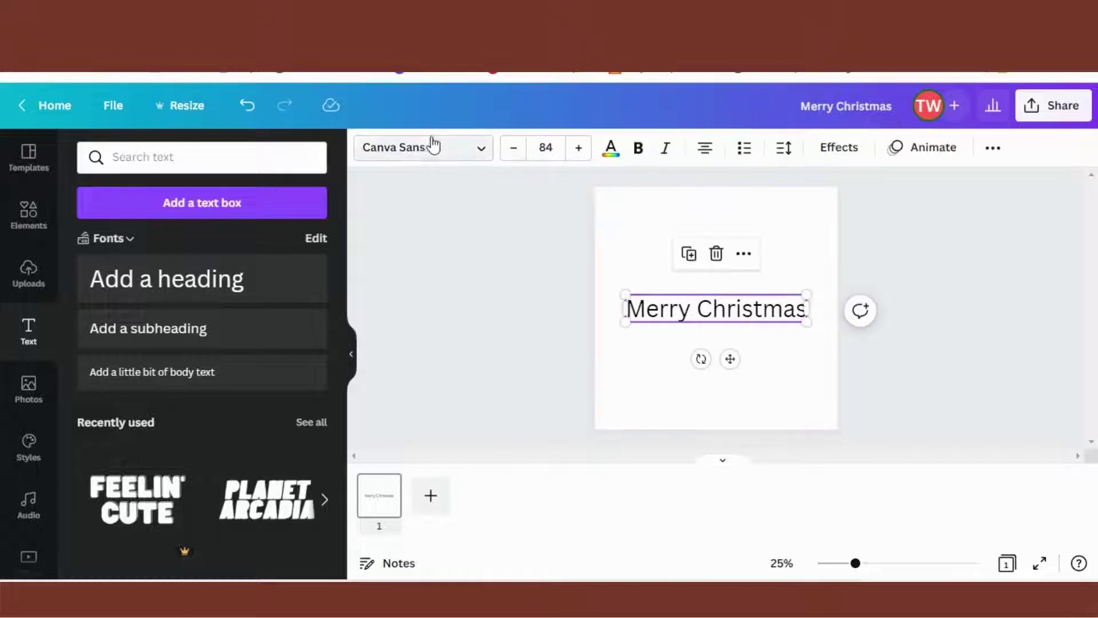
click(423, 151)
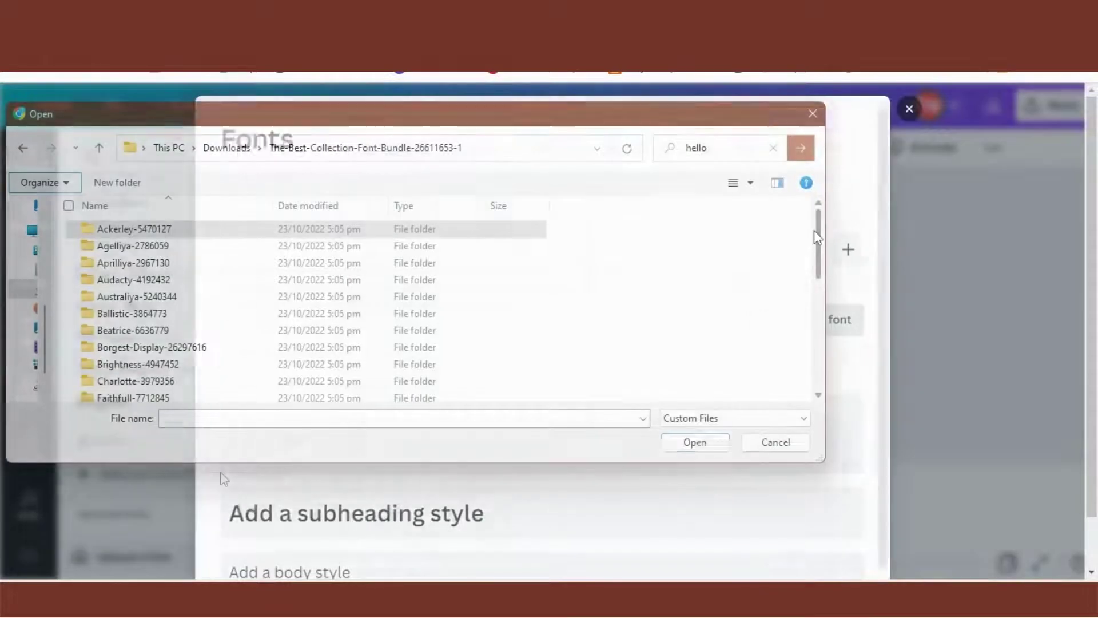
drag(814, 230, 816, 309)
double_click(310, 314)
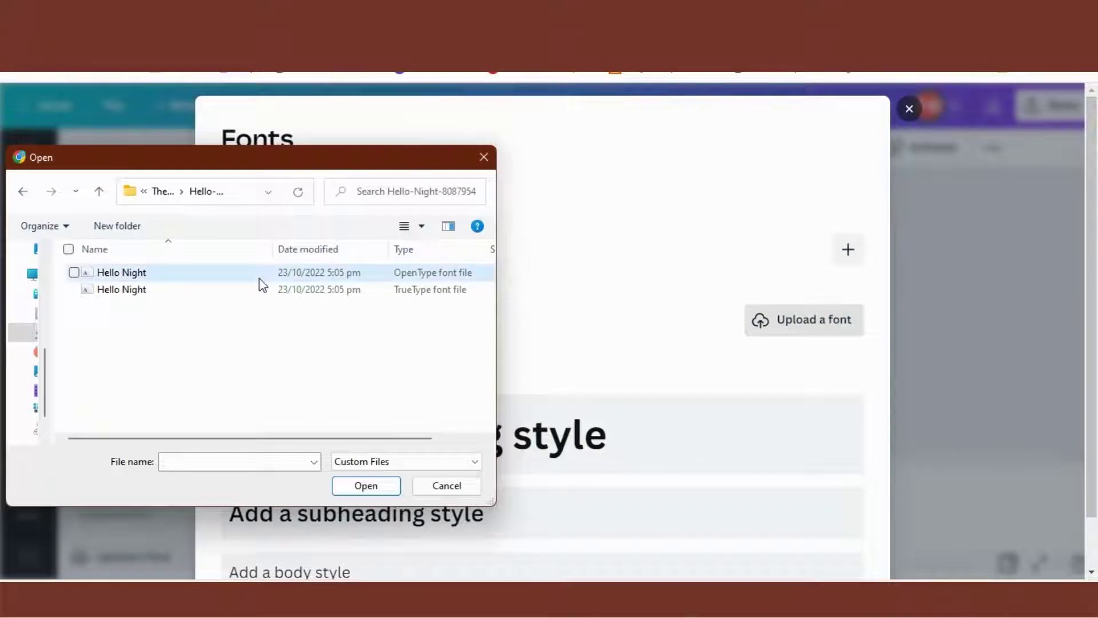
click(257, 280)
click(365, 488)
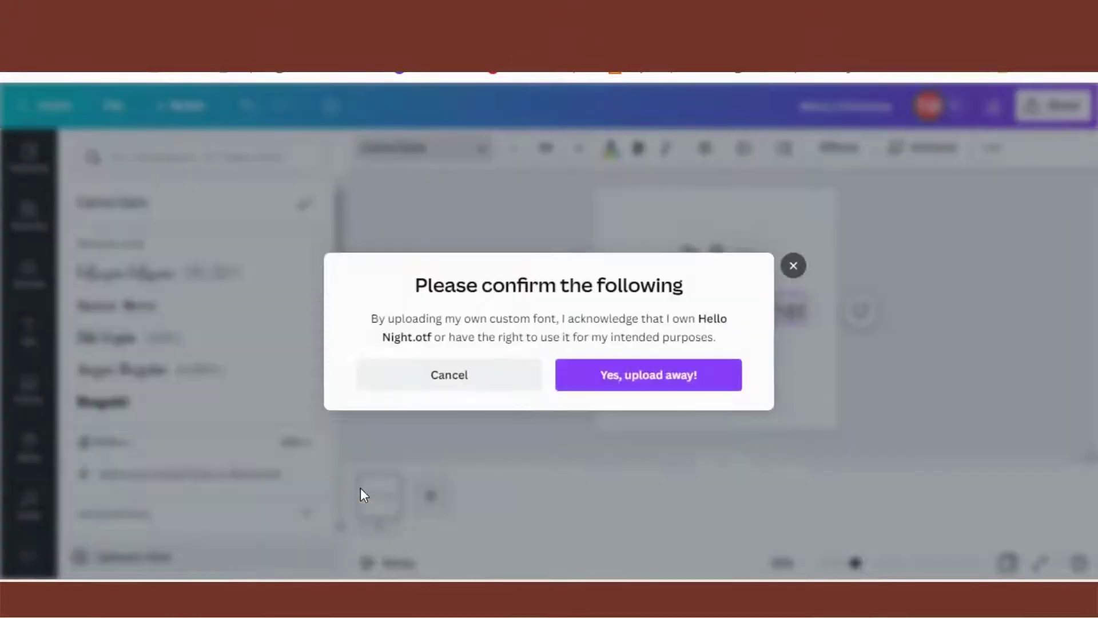
click(706, 382)
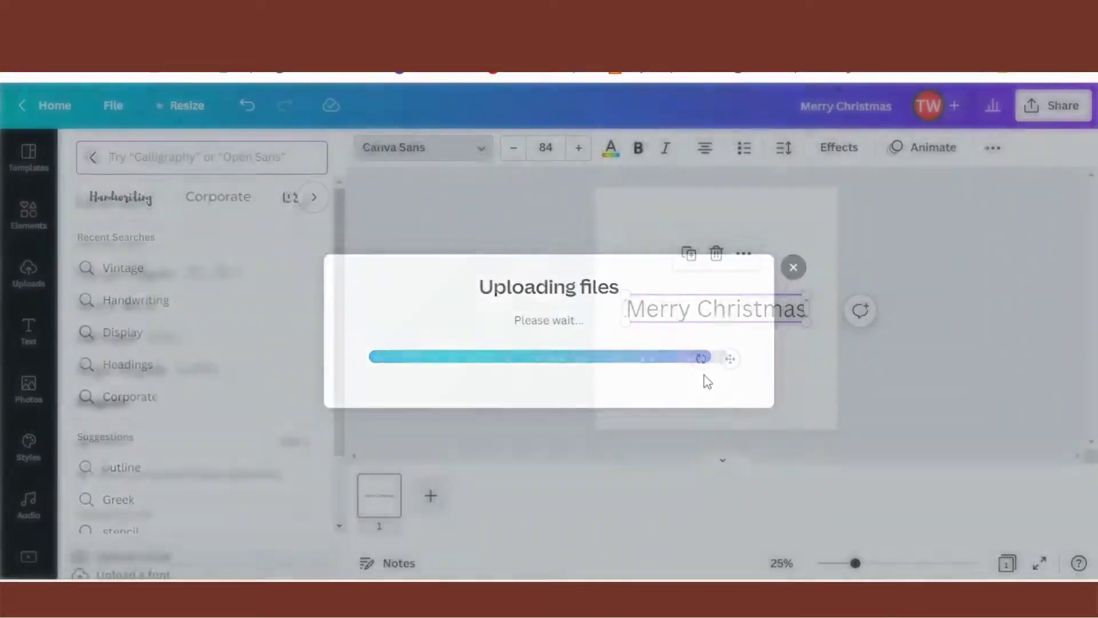
text(hello)
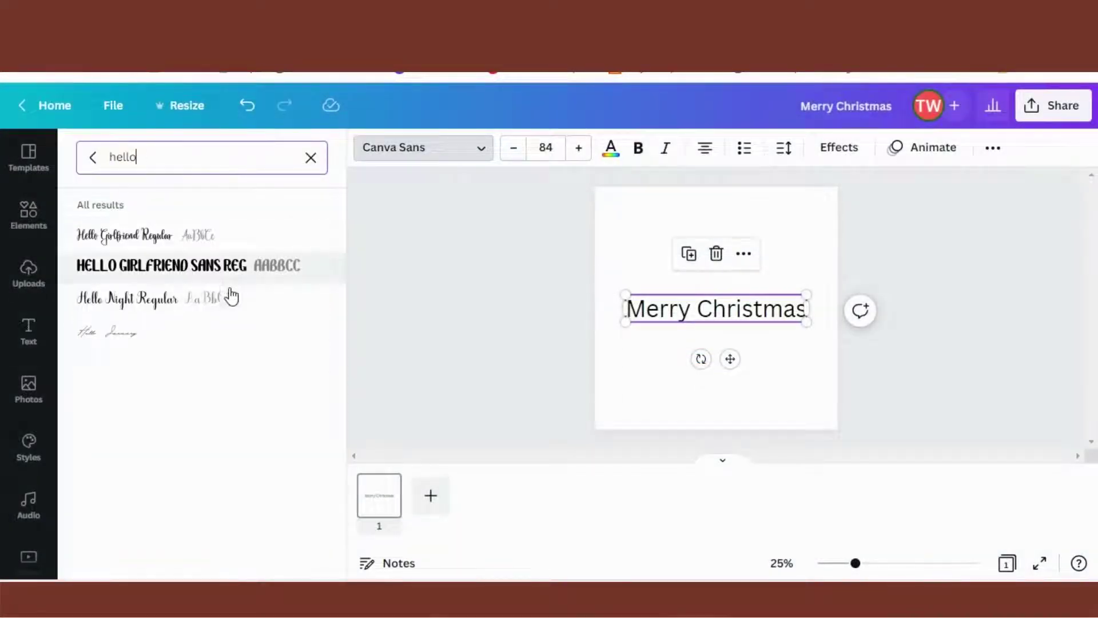
- Apply Hello Night Regular and paste Fontcloud's heart-ending text over 'Merry Christmas'
click(230, 299)
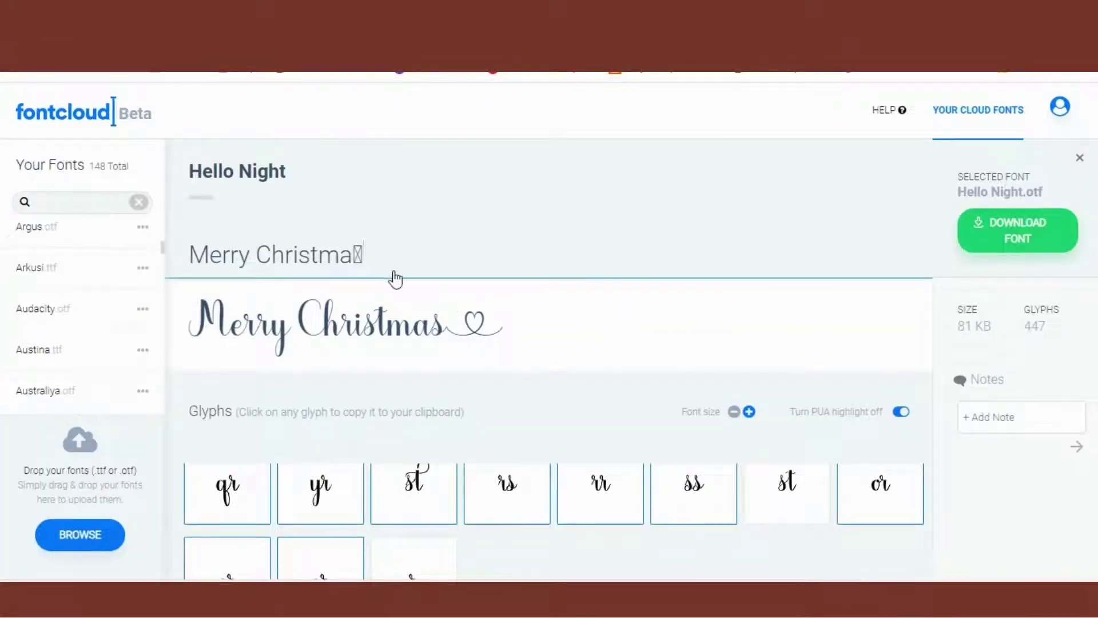
drag(367, 263, 185, 271)
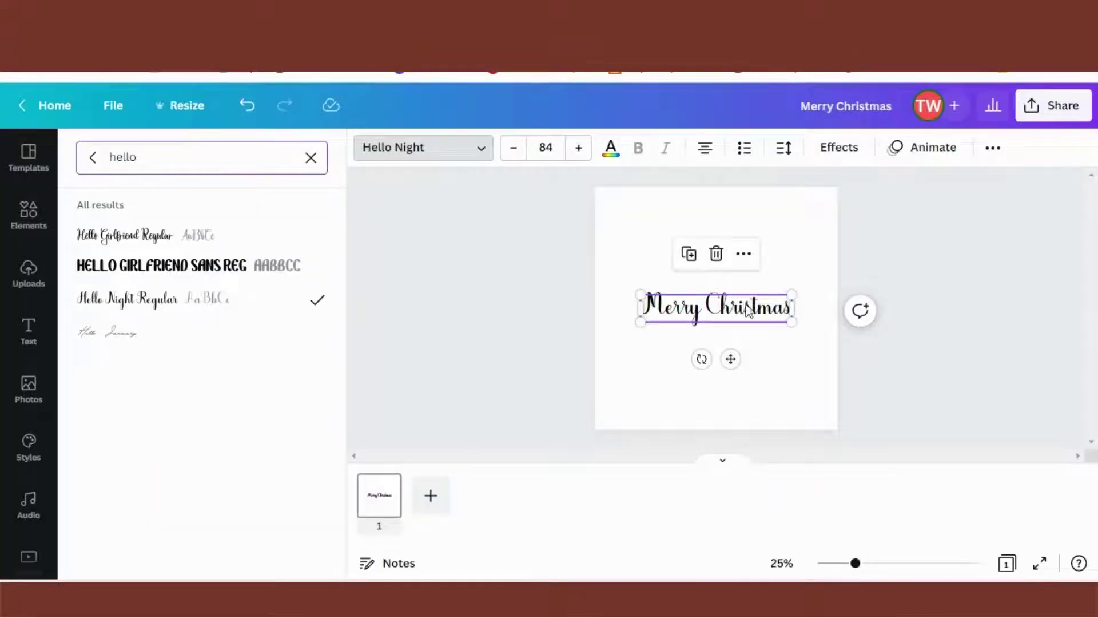
double_click(747, 310)
text(Merry Christmas ♡)
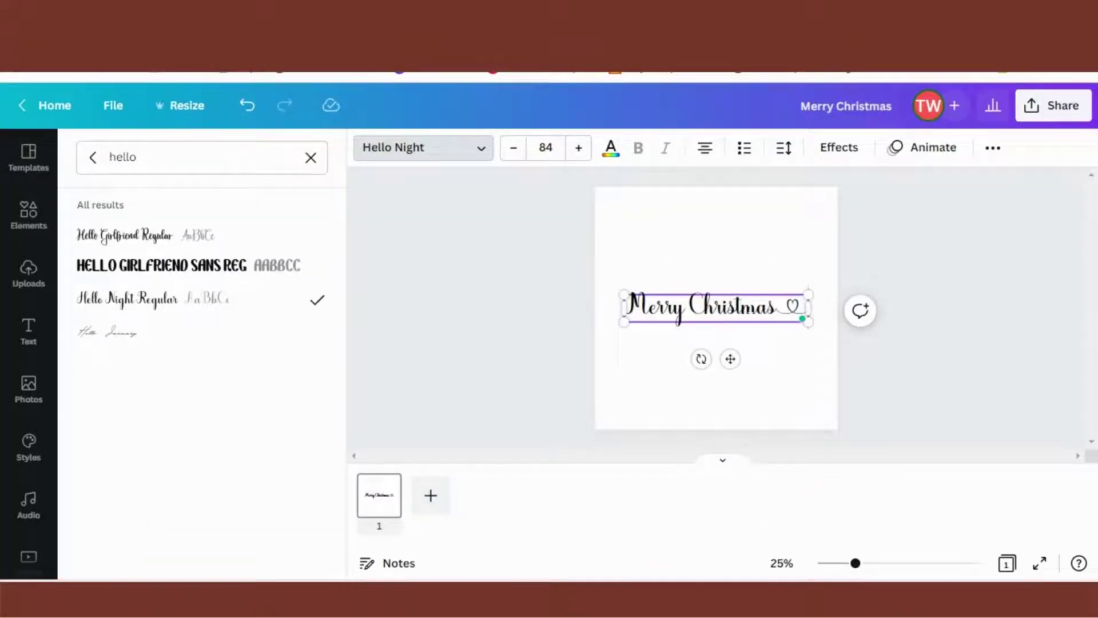
key(Escape)
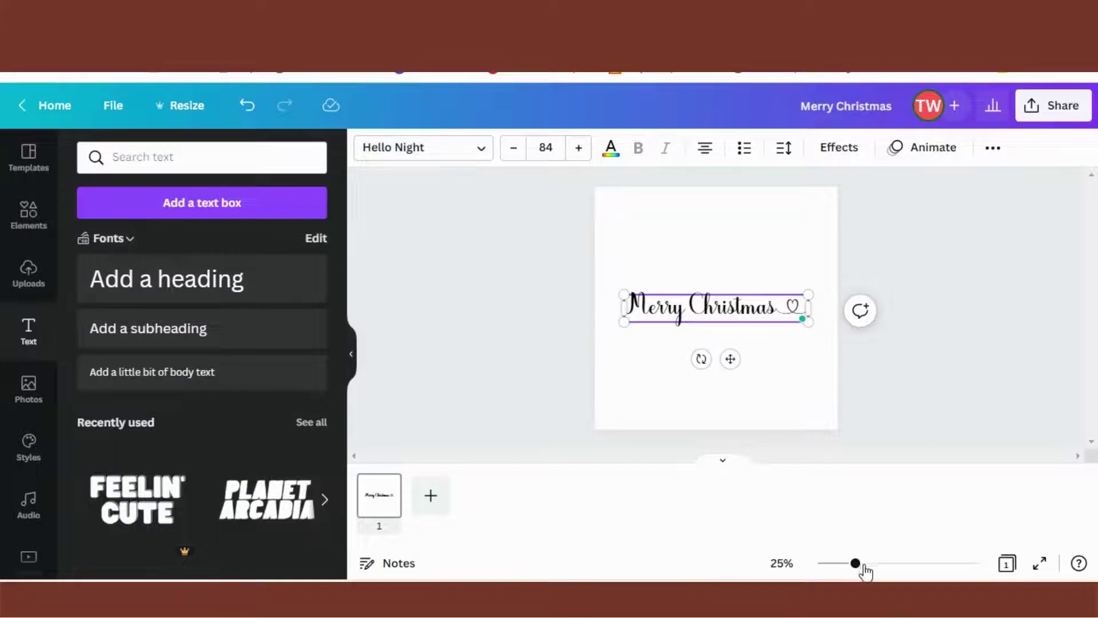
drag(854, 563, 888, 566)
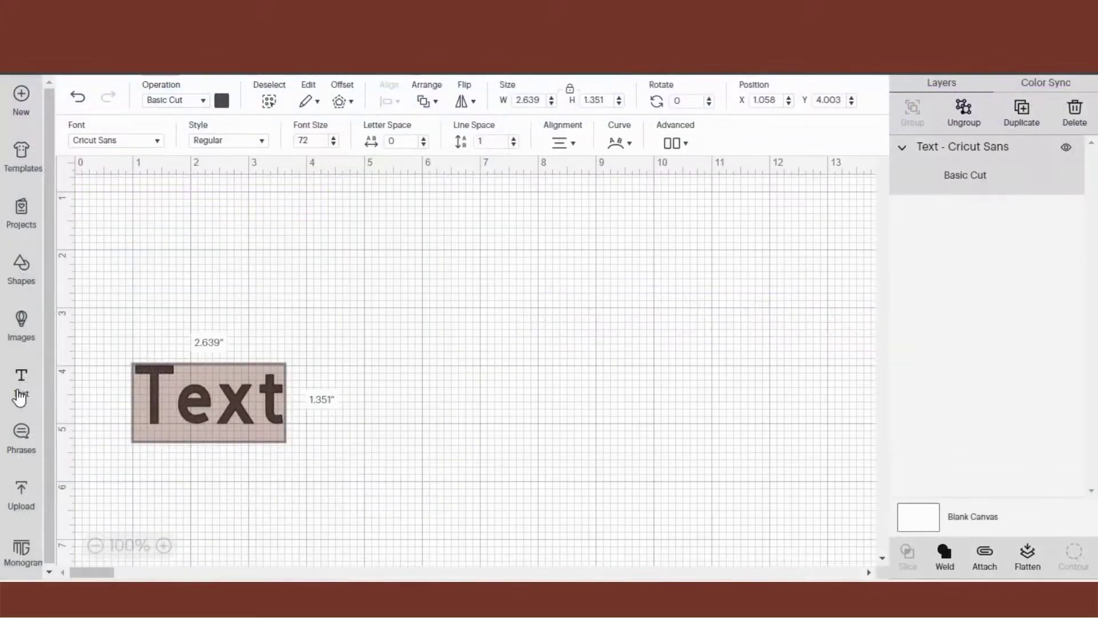
- Type 'Merry Christmas' in Cricut and set it to the system font Hello Night
text(Merry)
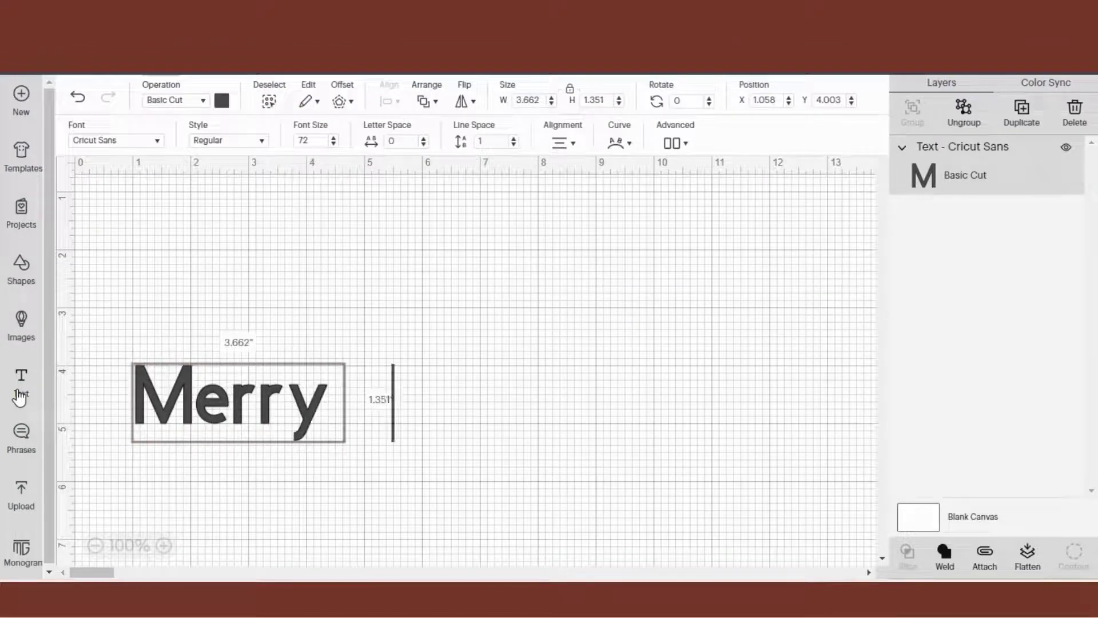
text( Christma)
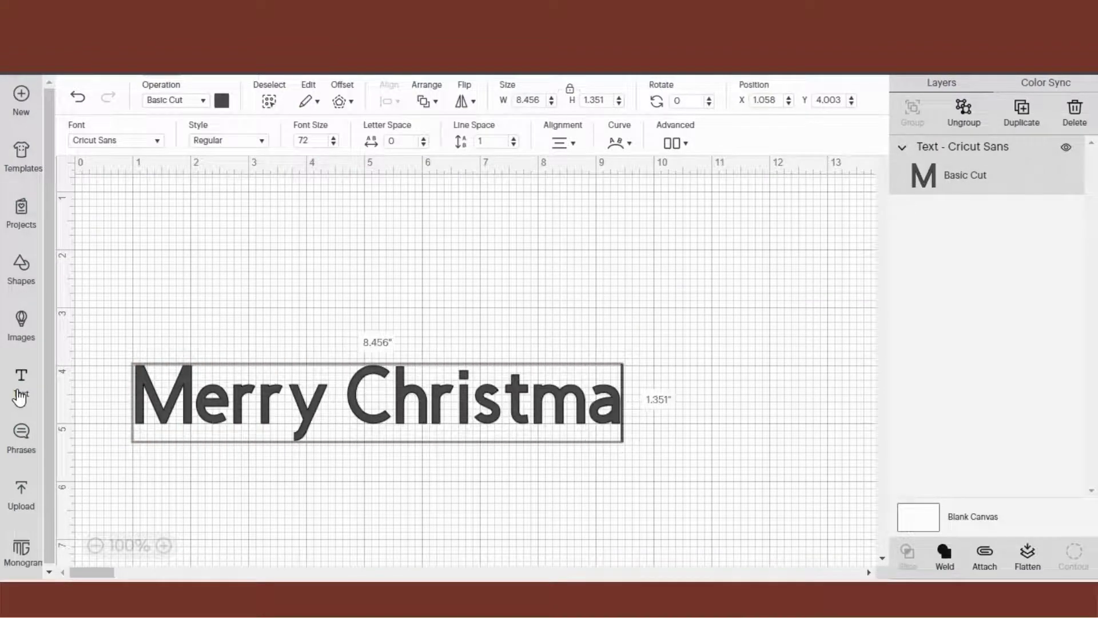
text(s)
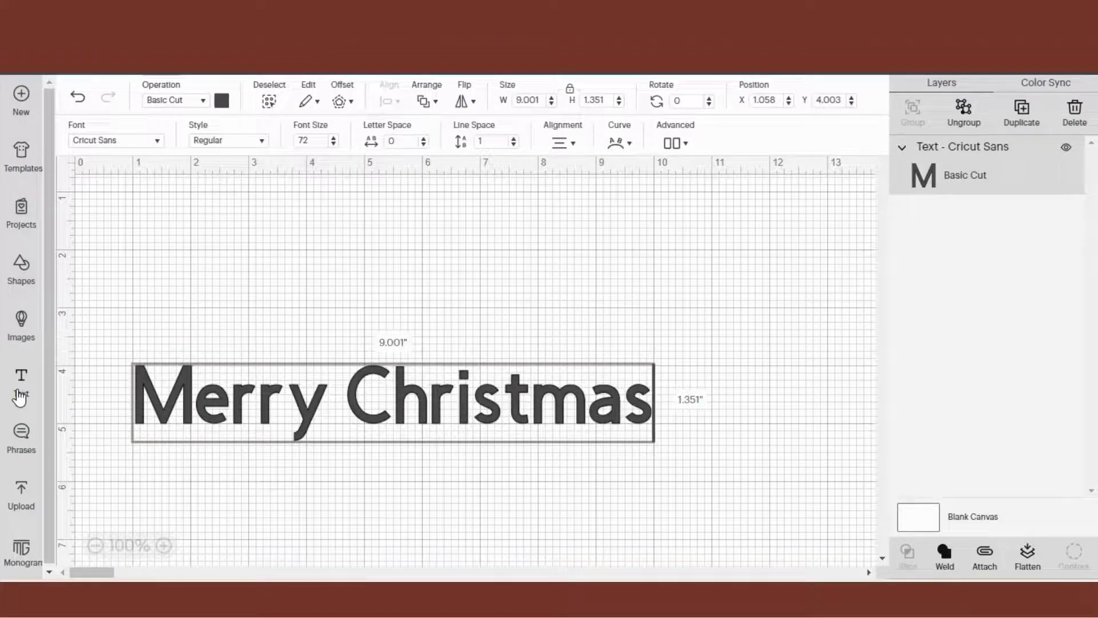
click(114, 141)
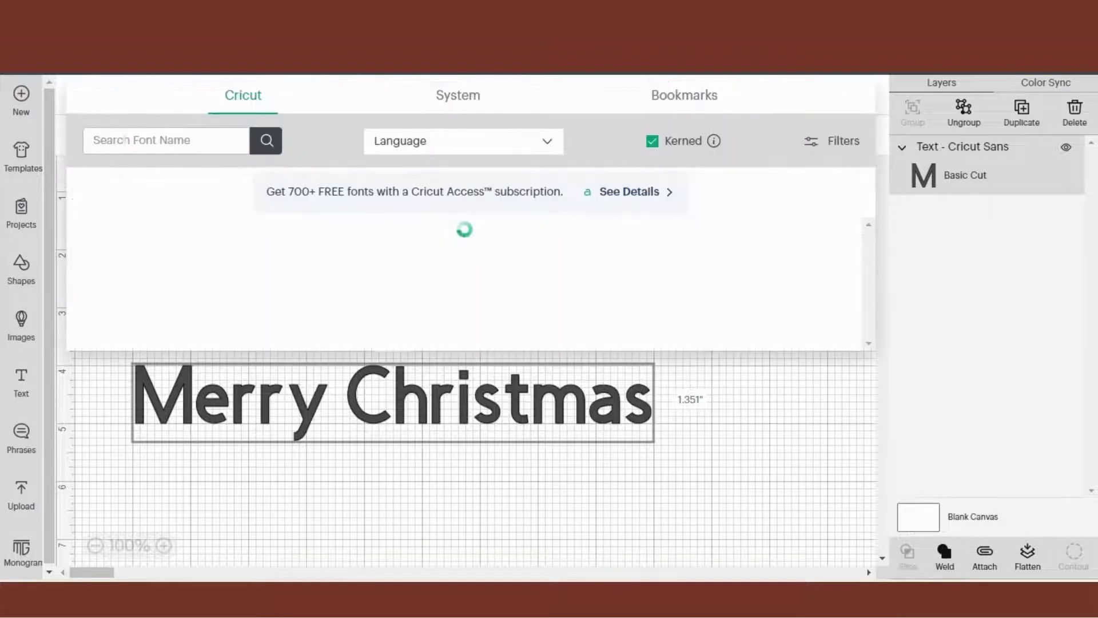
click(447, 109)
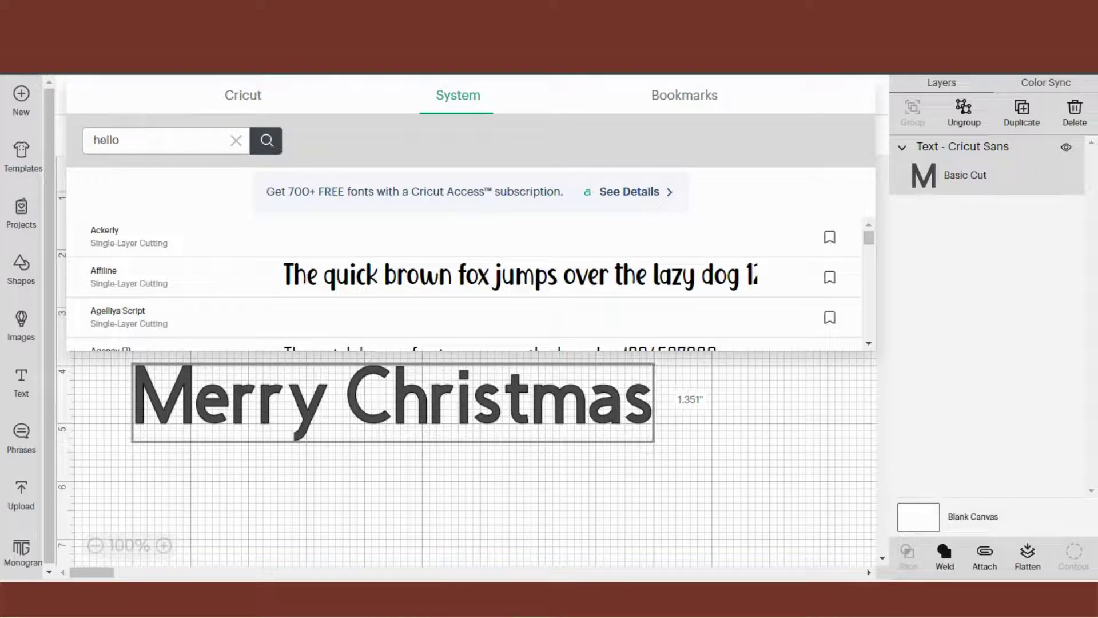
text(hello night)
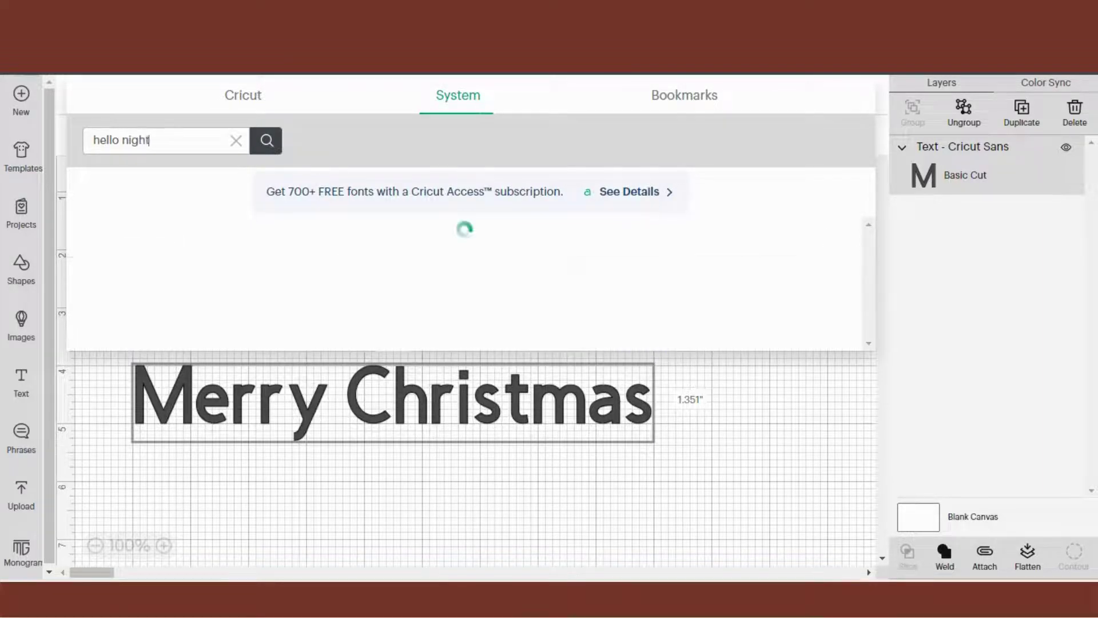
click(244, 243)
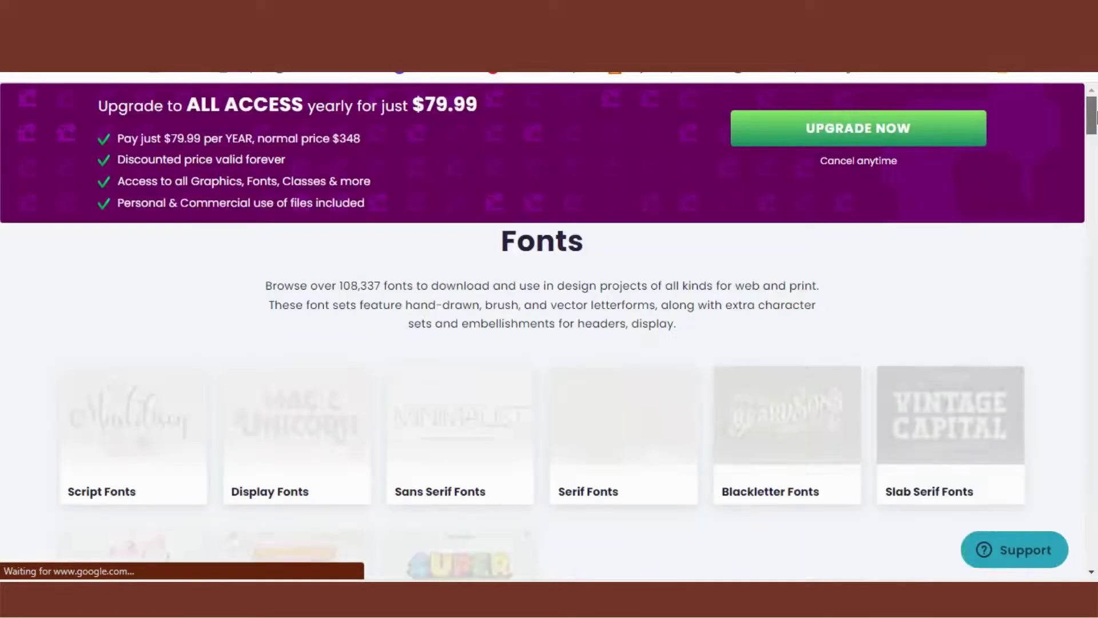
- Scroll down through the font listings on Creative Fabrica's Fonts page
drag(1095, 117, 1095, 229)
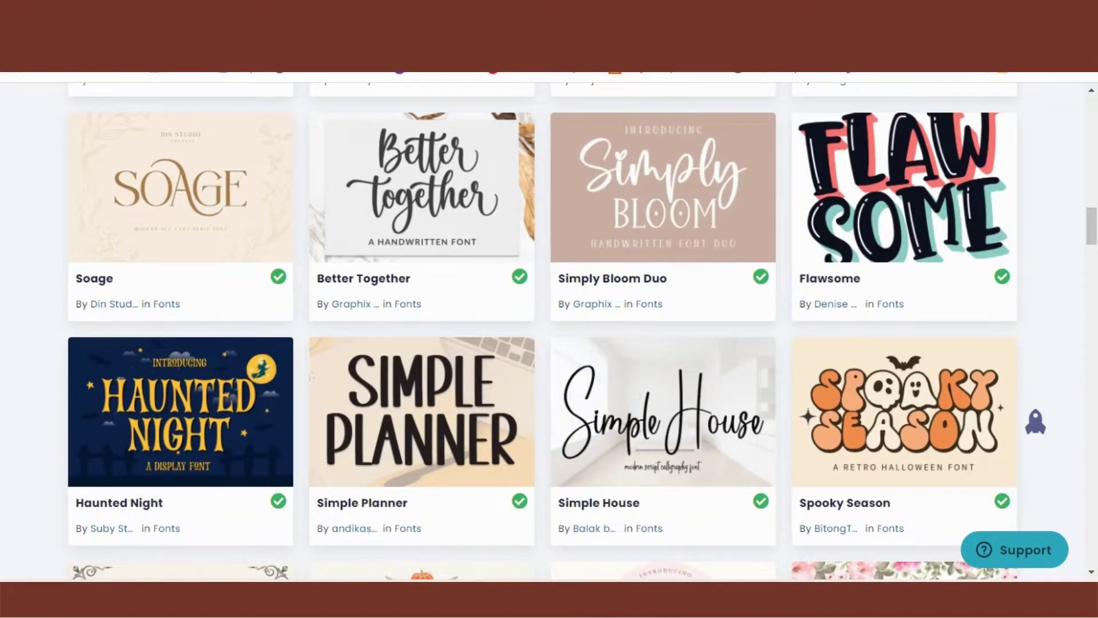